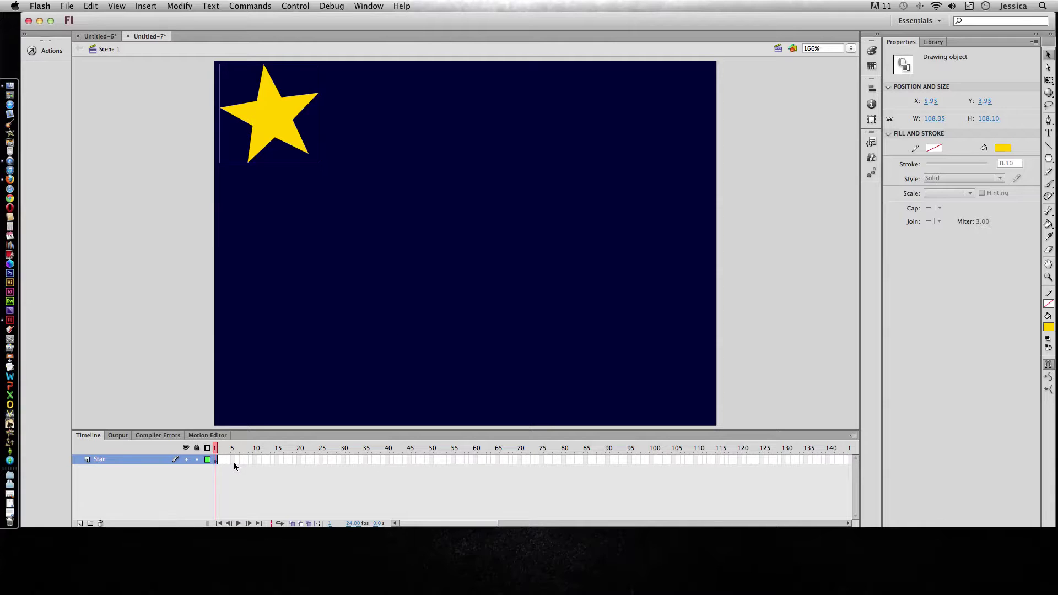
Convert the yellow star into a Movie Clip symbol named mcStar
left_click(146, 6)
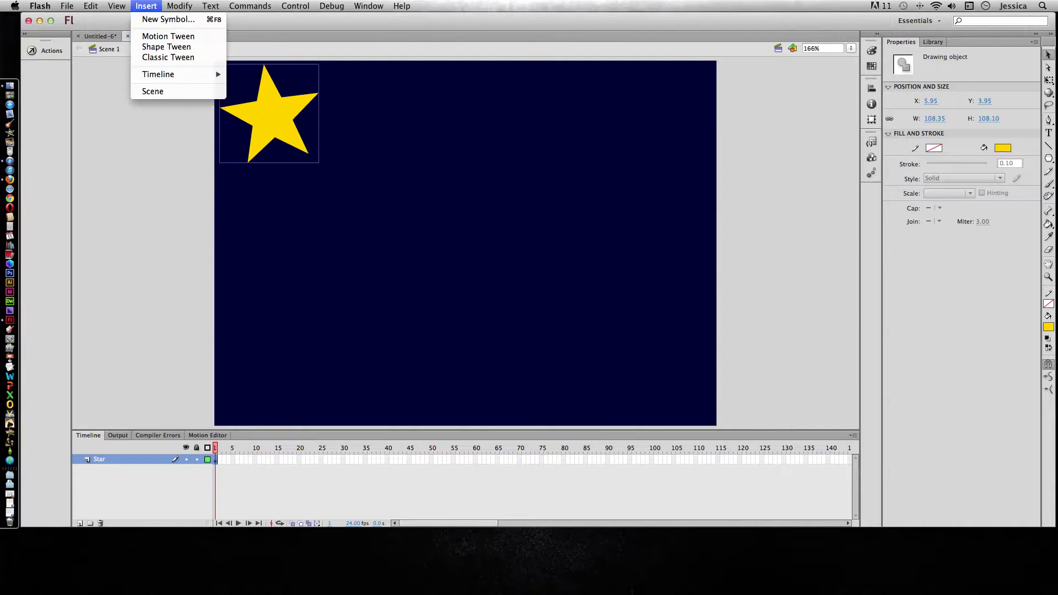
mouse_move(180, 6)
left_click(194, 36)
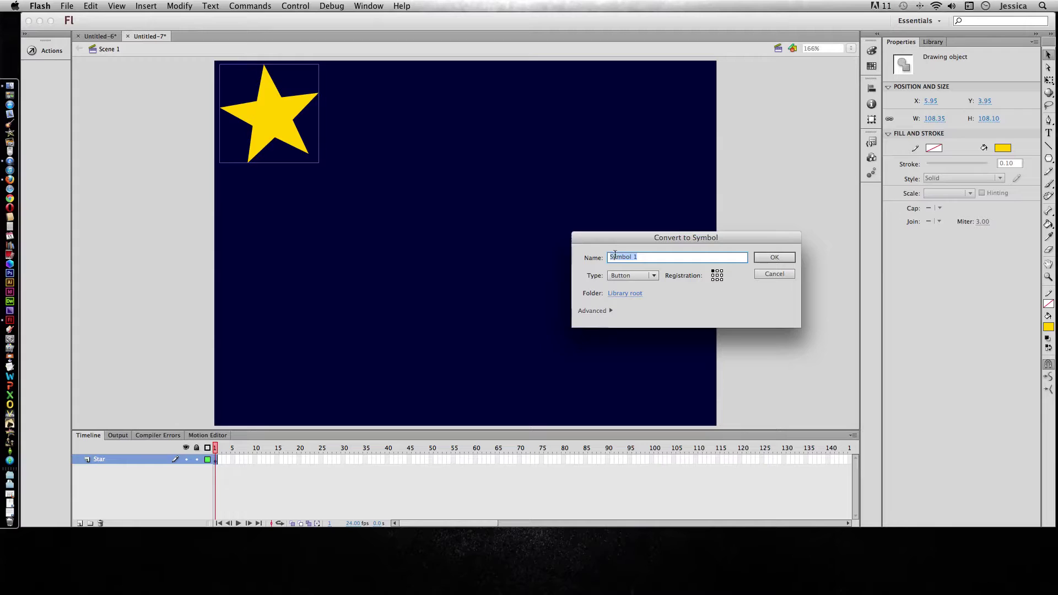
left_click(632, 276)
left_click(628, 284)
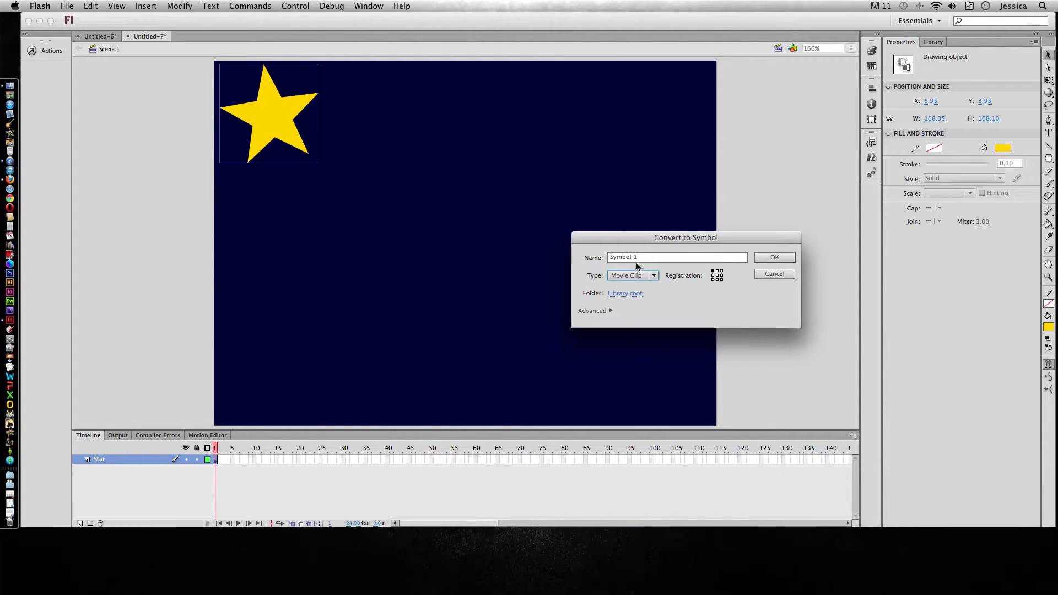
type("md")
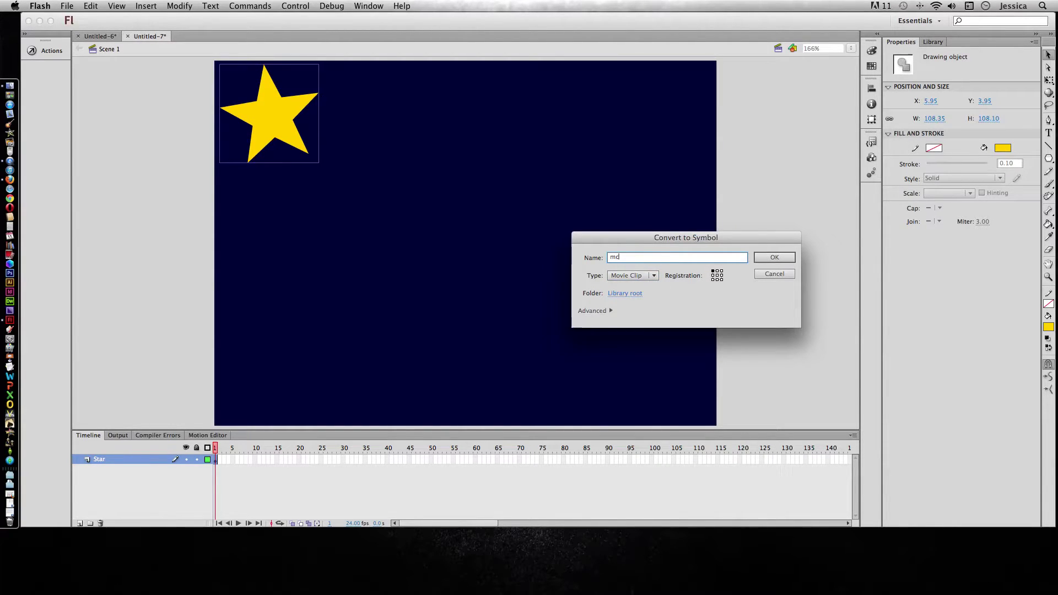
type("Star")
left_click(775, 257)
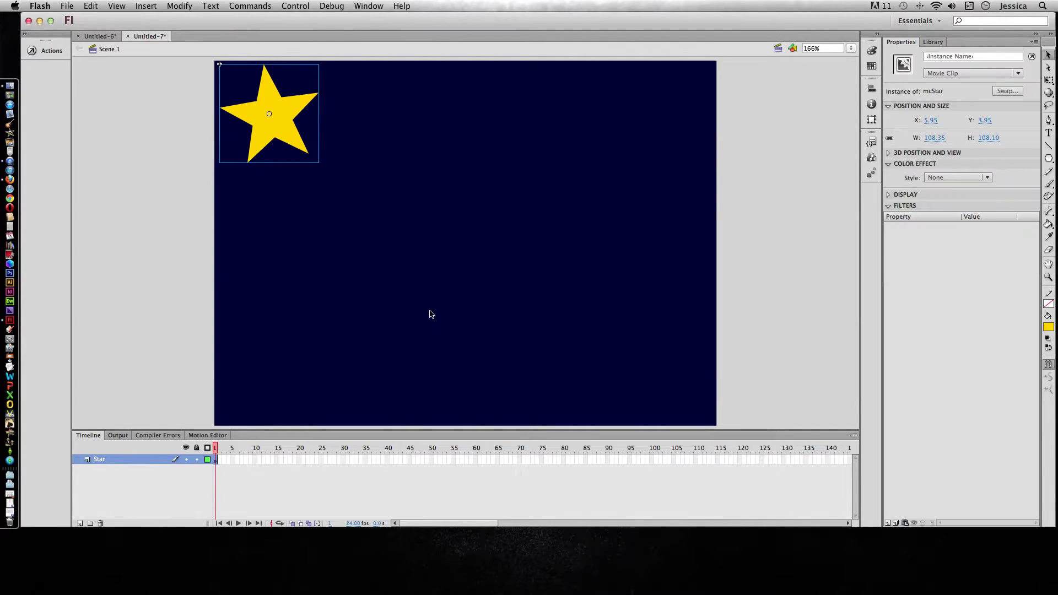
Add a motion tween to the star and extend it to frame 60
left_click(180, 7)
mouse_move(147, 8)
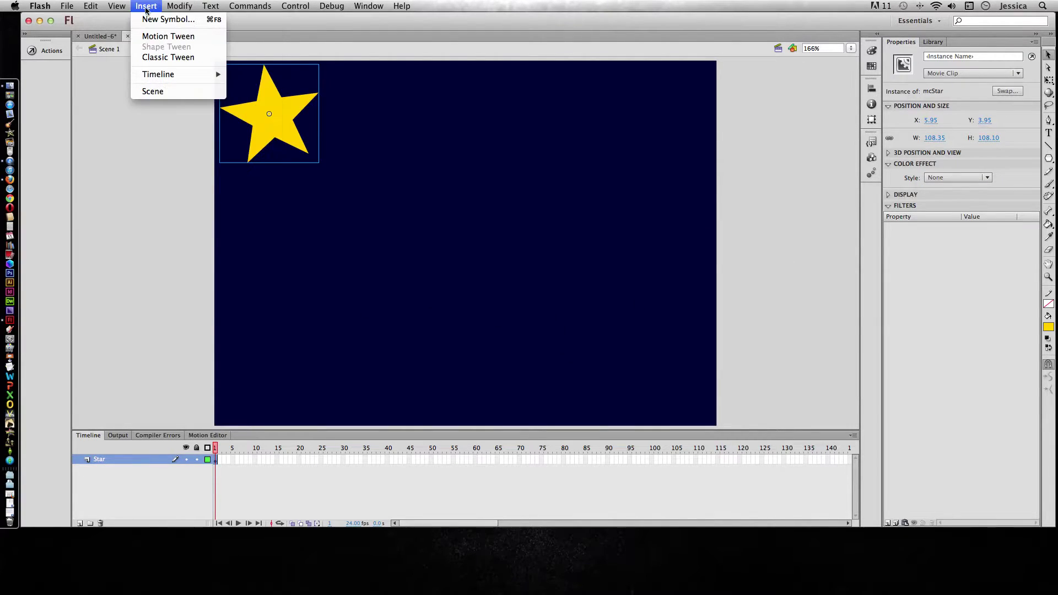
left_click(160, 33)
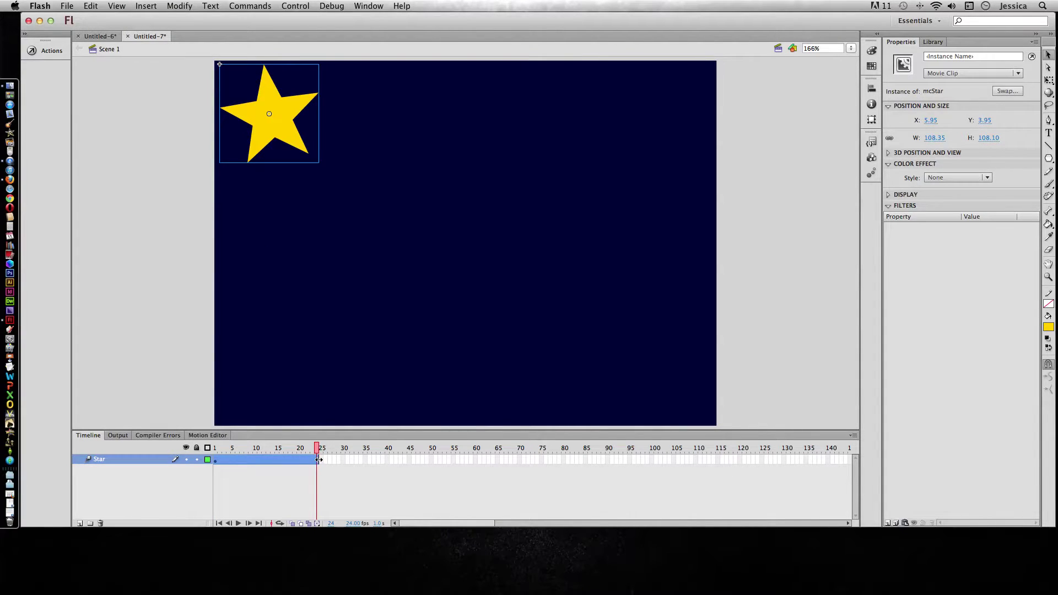
left_click_drag(319, 459, 478, 454)
left_click(477, 458)
At frame 60, move the star to the lower right and bend the motion path into a curve
left_click_drag(277, 113, 678, 379)
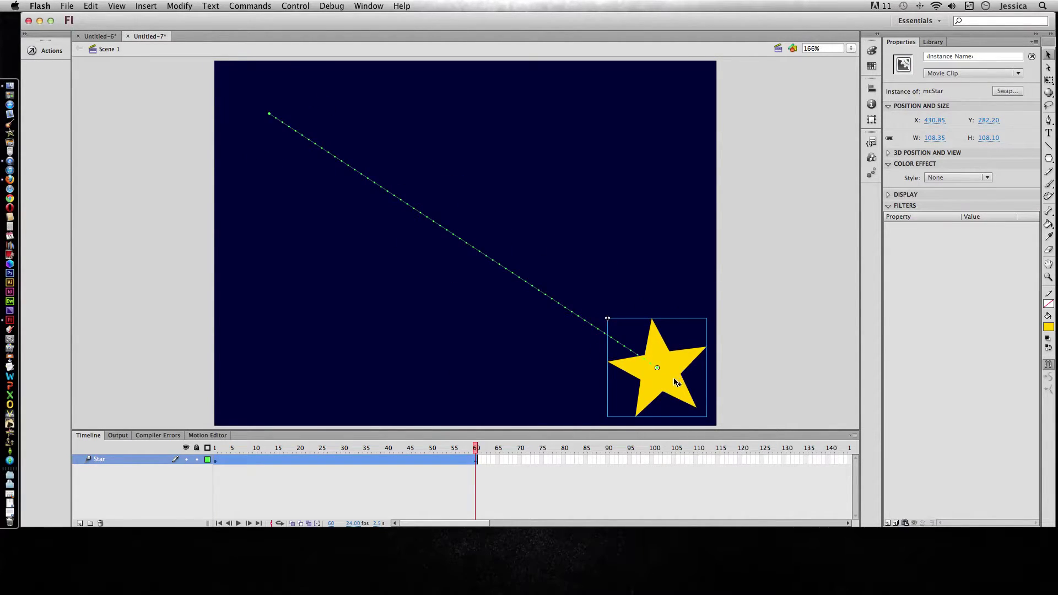
mouse_move(477, 448)
left_mouse_down()
mouse_move(226, 450)
mouse_move(478, 448)
left_mouse_up()
left_click(477, 458)
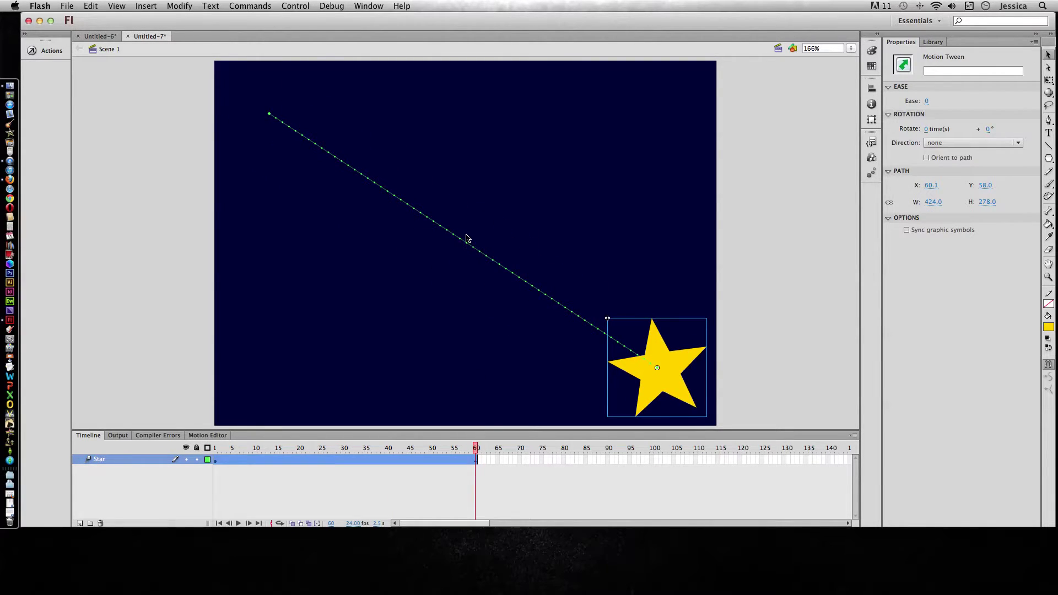
left_click_drag(466, 246, 485, 214)
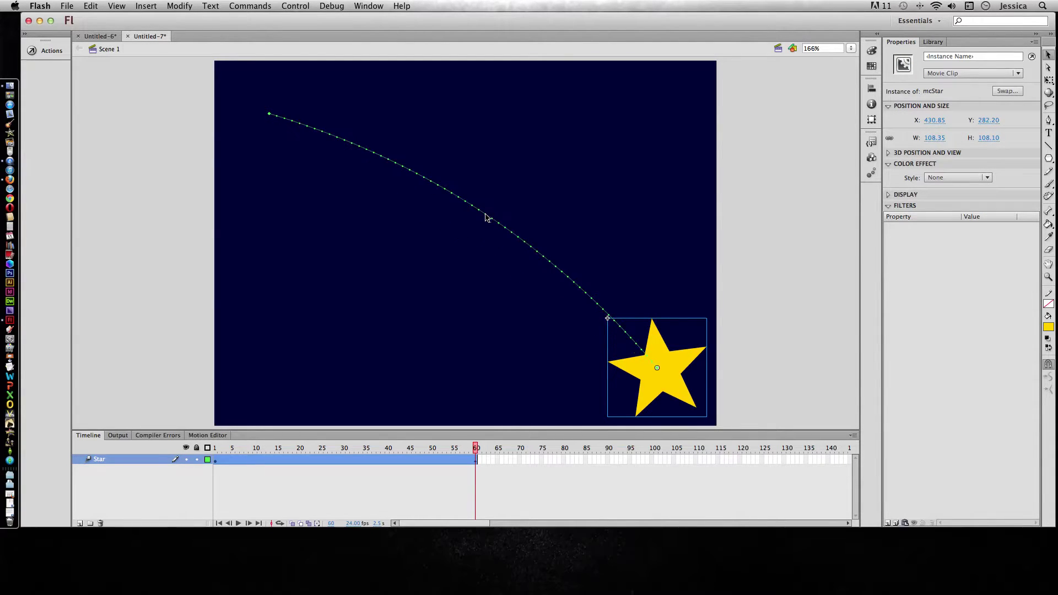
left_click_drag(476, 447, 207, 447)
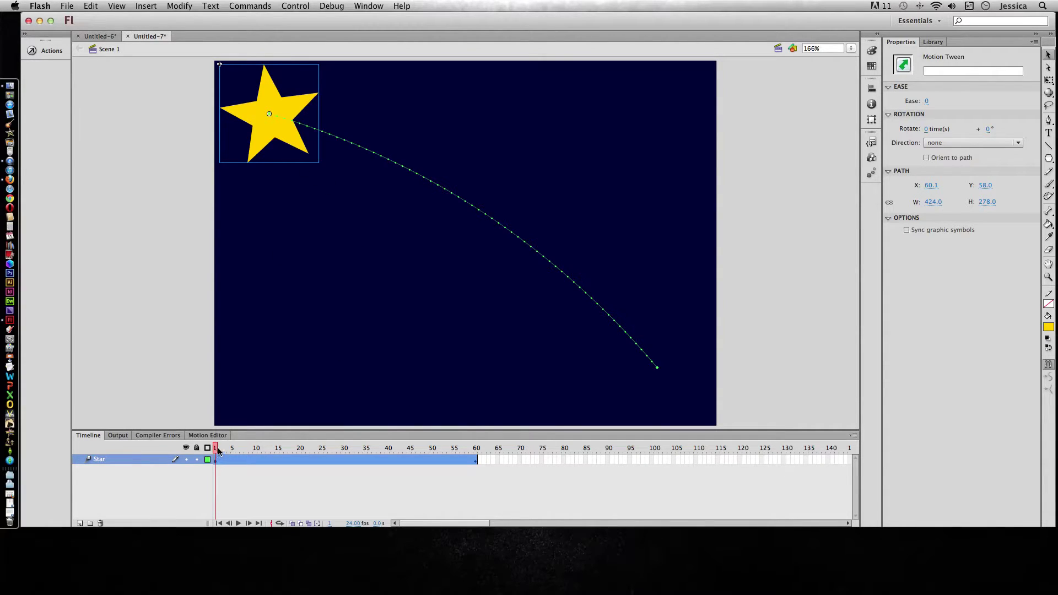
Shrink the star to about 22 px wide at frame 1
left_click(278, 129)
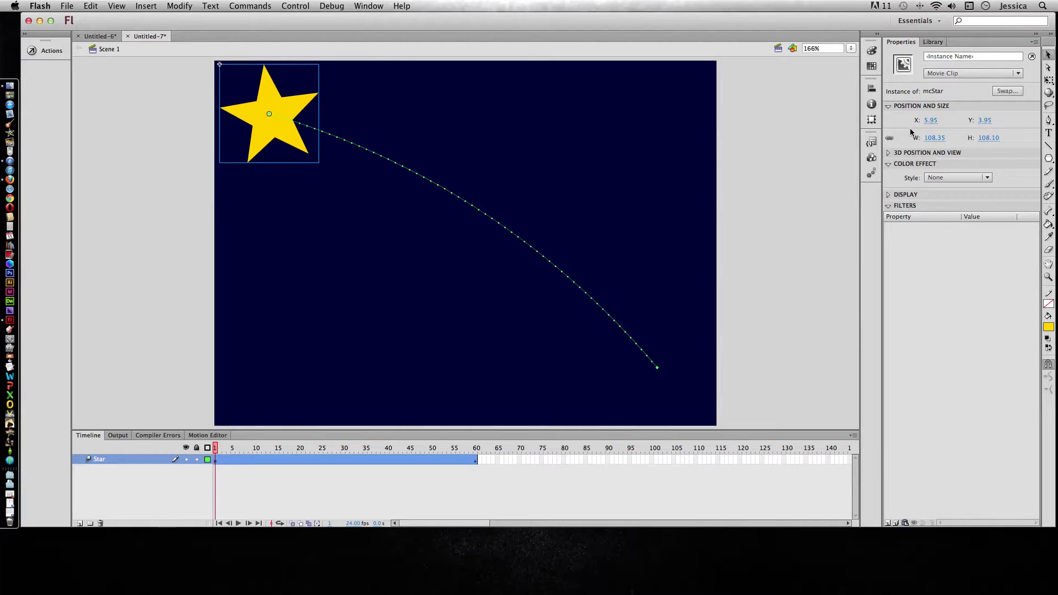
left_click(935, 137)
left_click_drag(934, 138, 889, 139)
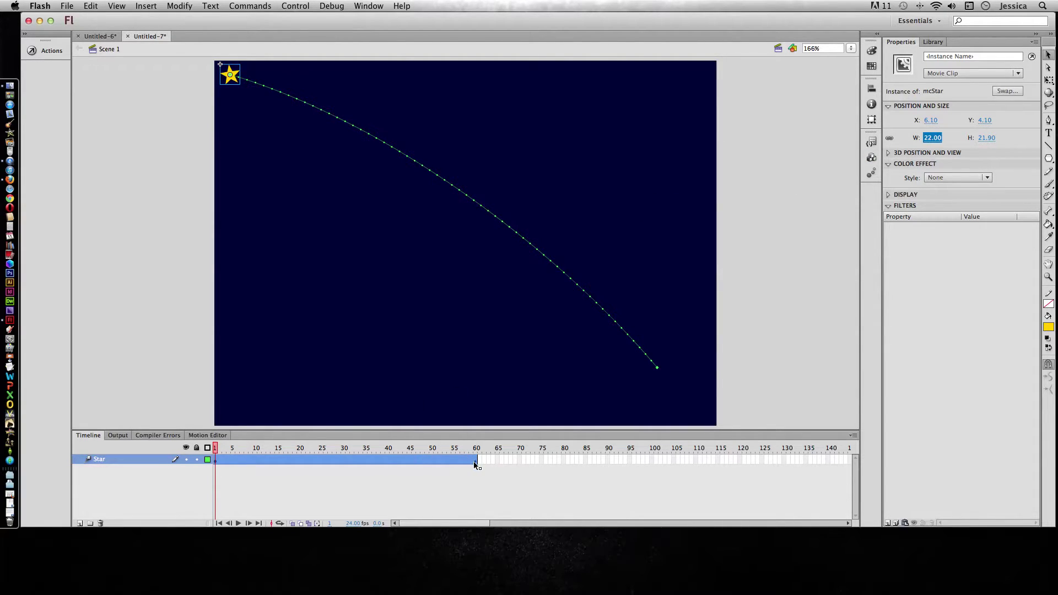
left_click_drag(216, 448, 477, 451)
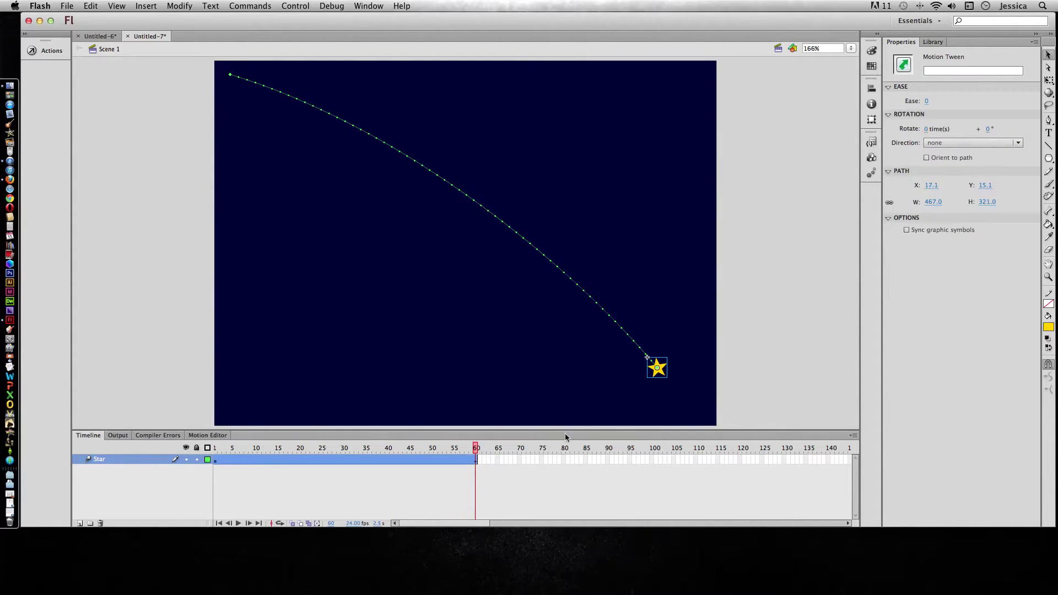
At frame 60, enlarge the star to about 135 px wide and reposition it lower right
left_click(665, 377)
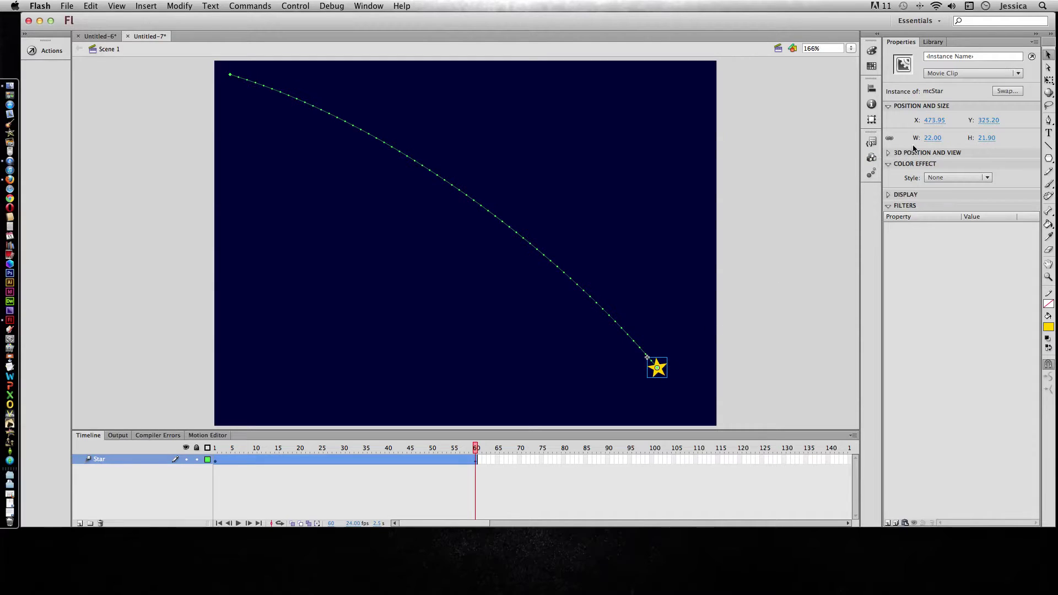
left_click_drag(932, 137, 991, 142)
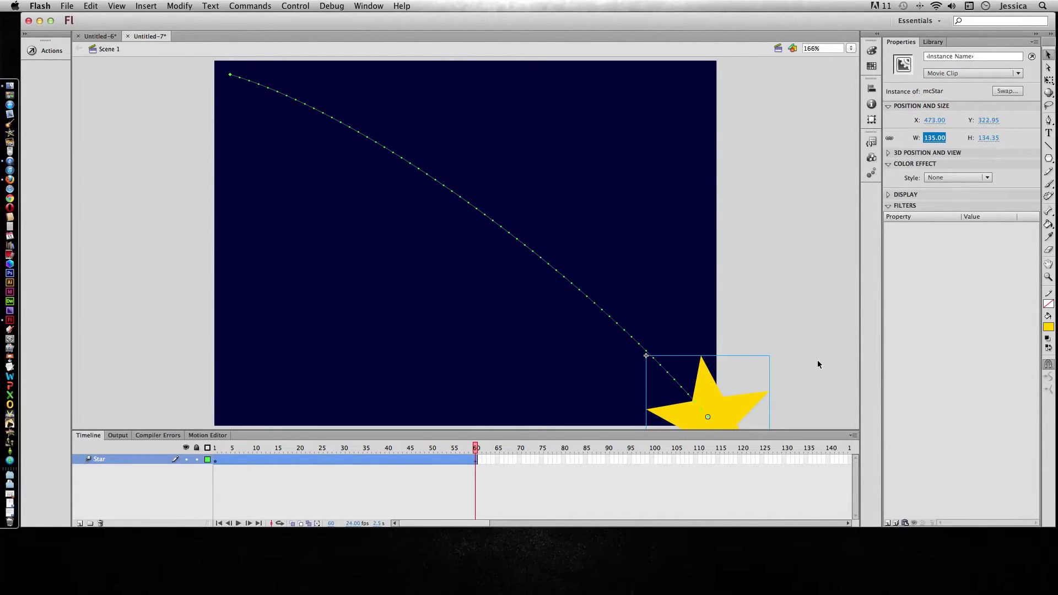
left_click_drag(719, 409, 658, 357)
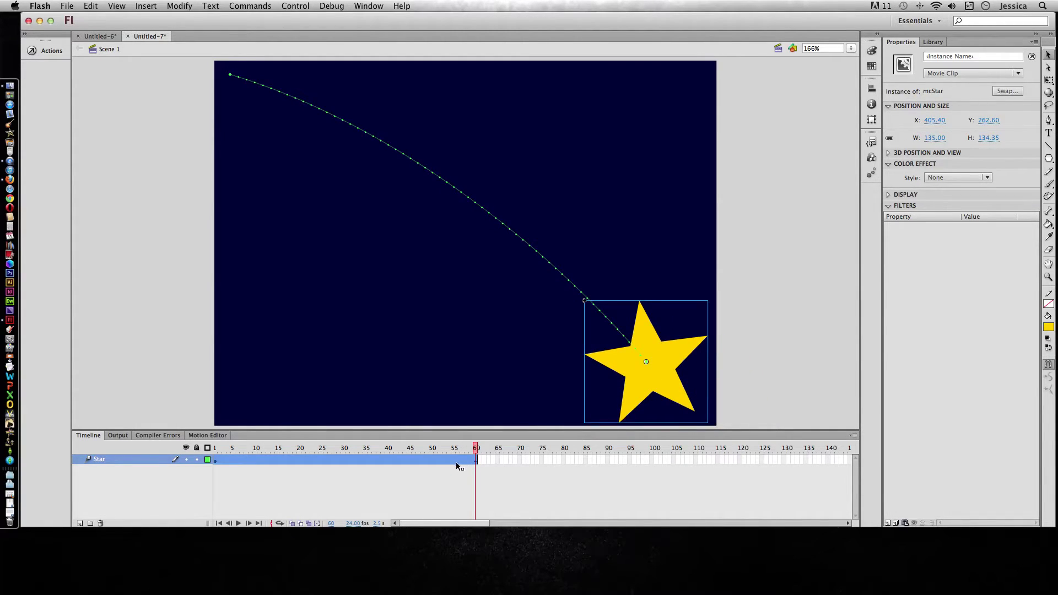
left_click_drag(475, 448, 529, 443)
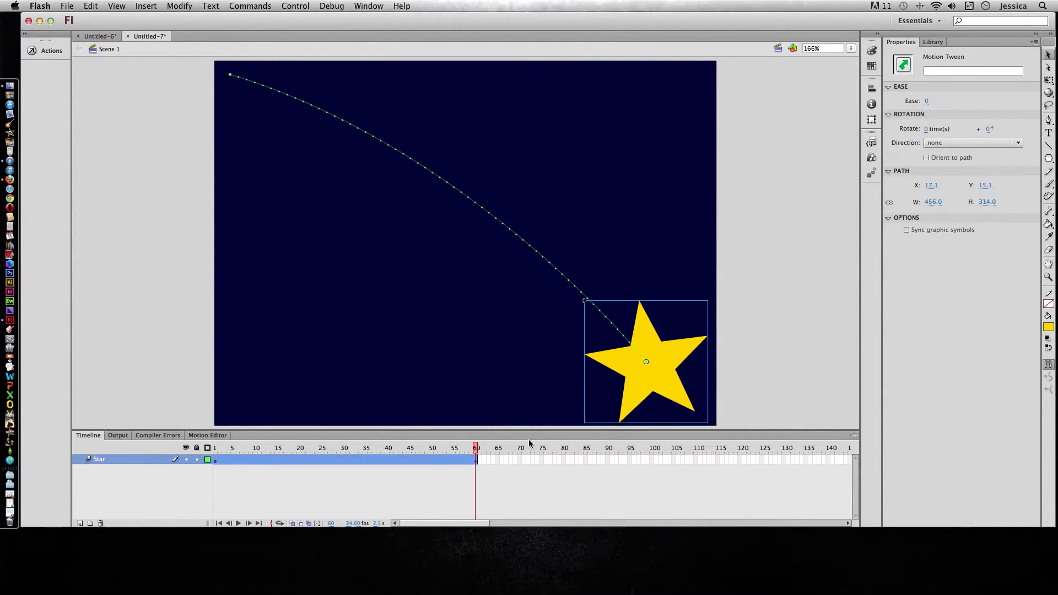
left_click_drag(477, 448, 213, 448)
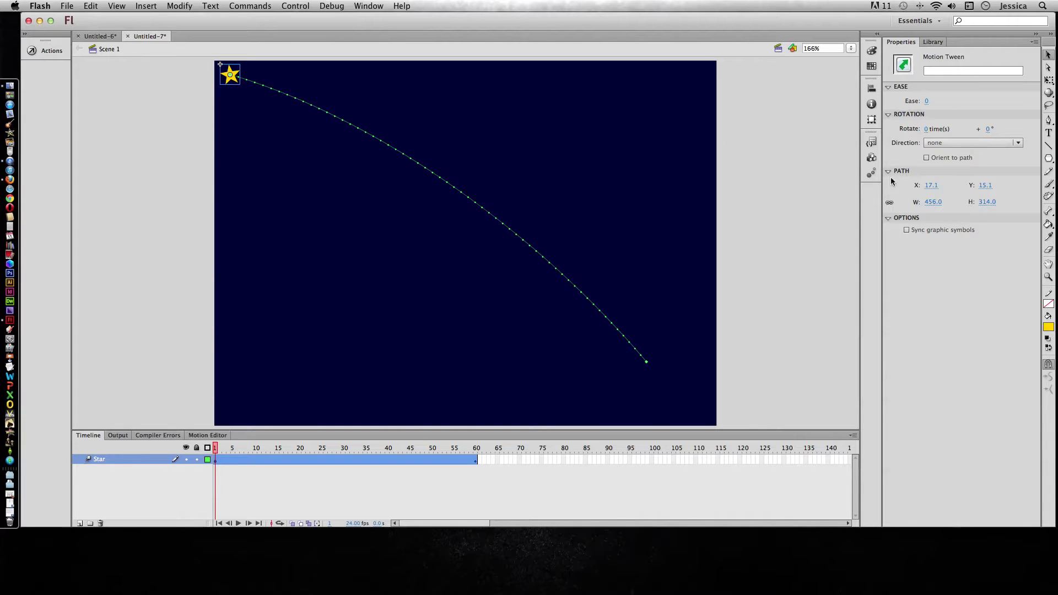
Set the tween's rotation to 10 clockwise spins and preview it
left_click(476, 450)
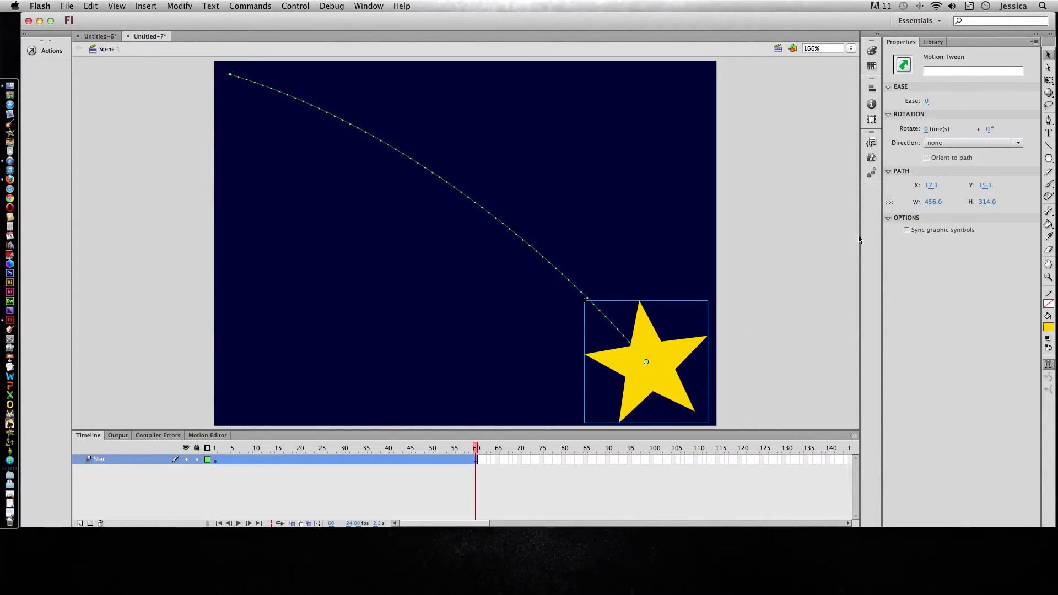
left_click(679, 346)
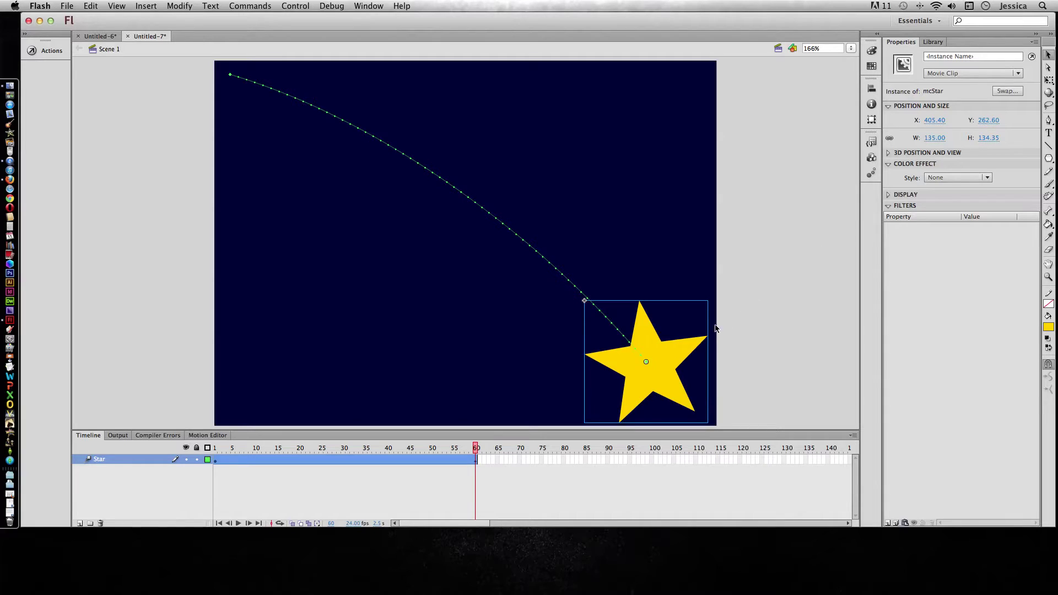
left_click(433, 461)
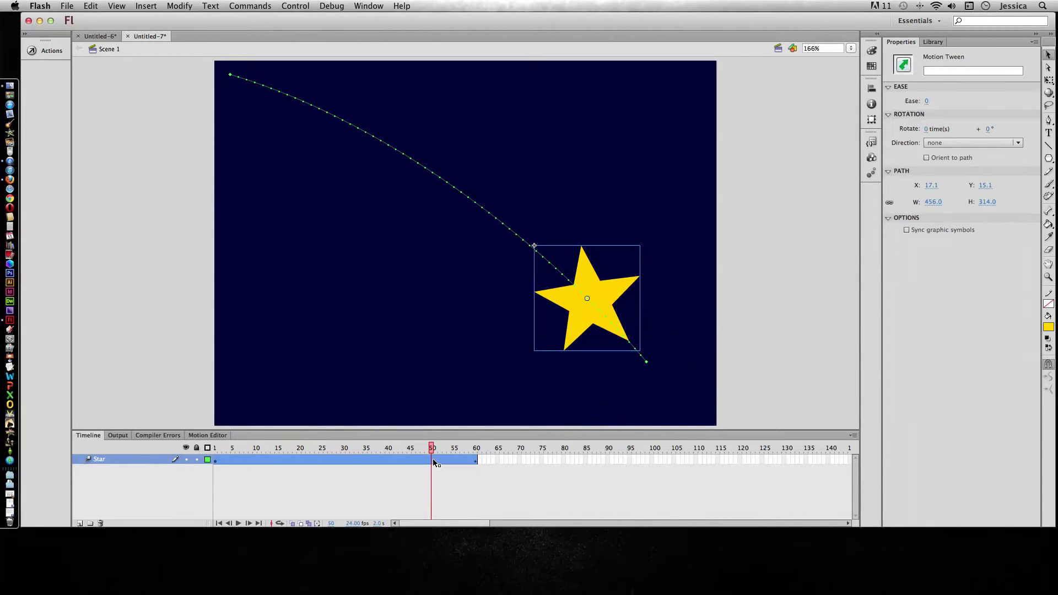
left_click(928, 130)
left_click_drag(928, 129, 938, 131)
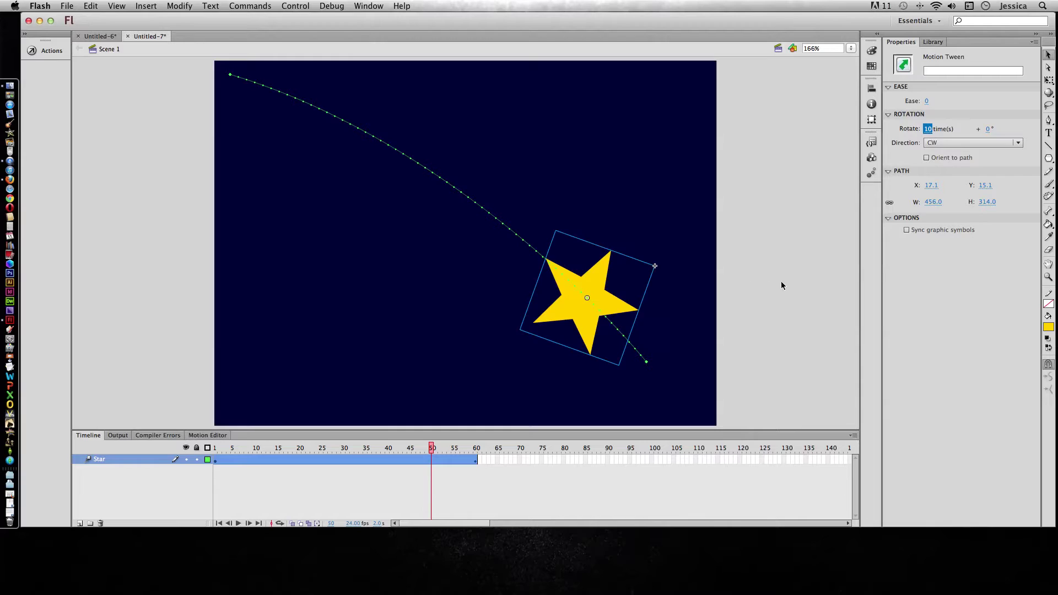
mouse_move(215, 447)
left_mouse_down()
mouse_move(497, 458)
mouse_move(214, 461)
left_mouse_up()
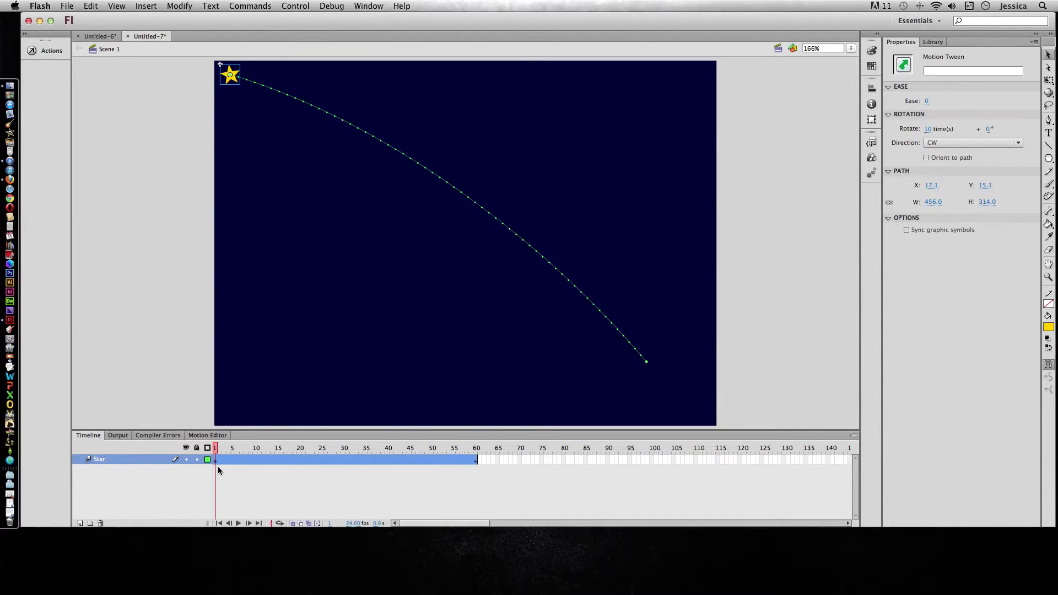
Apply a Tint color effect to the star at frame 1
left_click(232, 78)
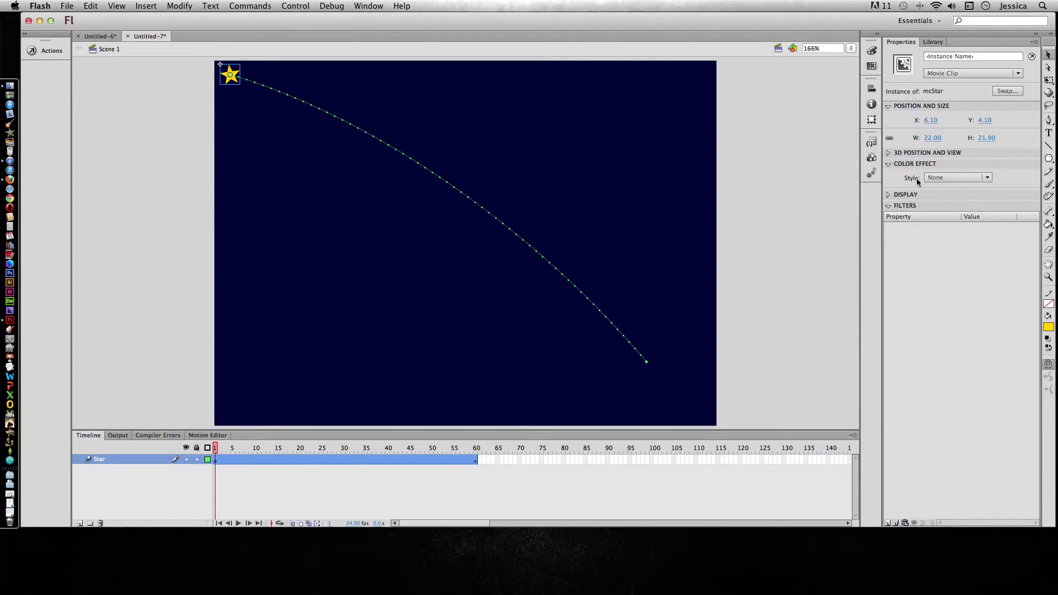
left_click(944, 179)
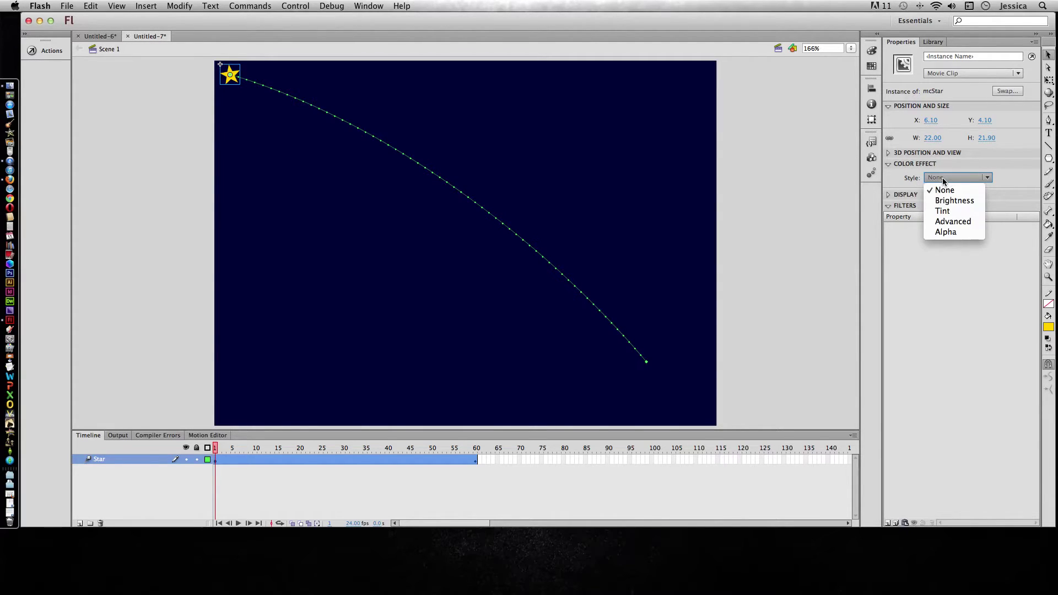
left_click(953, 211)
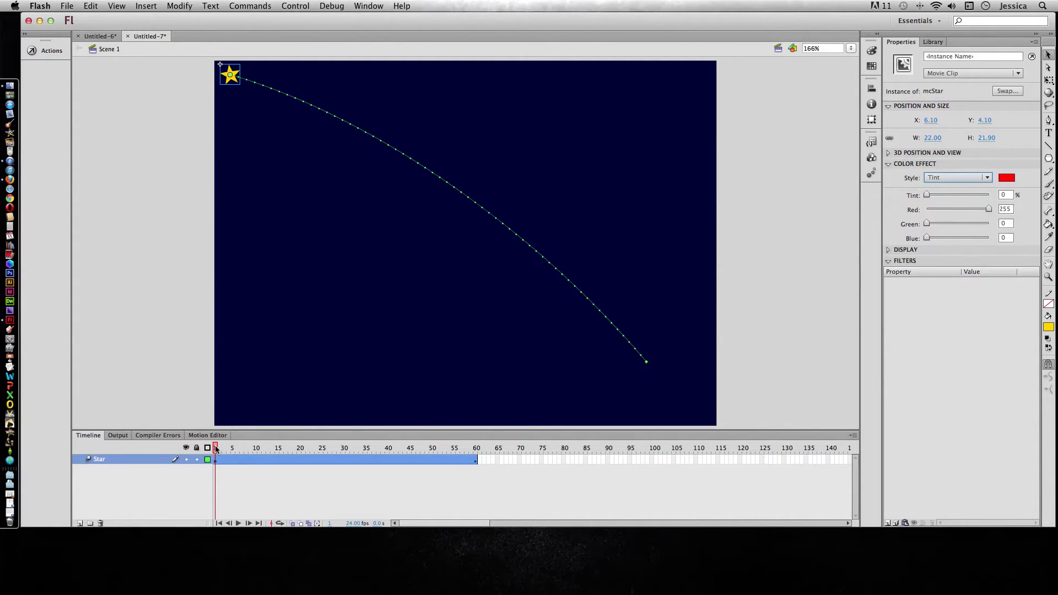
At frame 60, tint the star blue #0099FF at 86%
left_click_drag(217, 449, 477, 452)
left_click(477, 453)
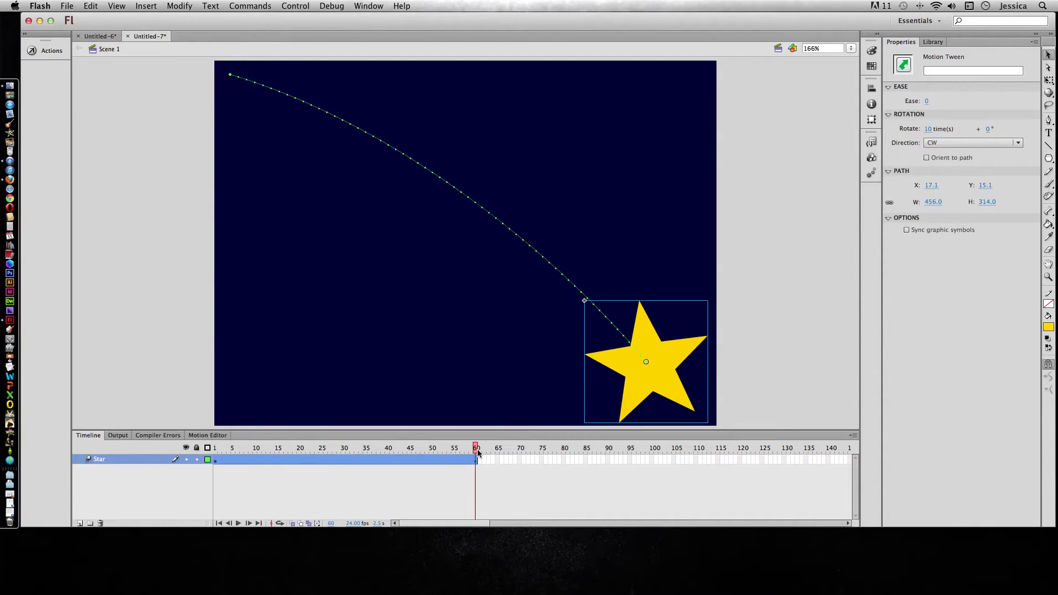
left_click(673, 354)
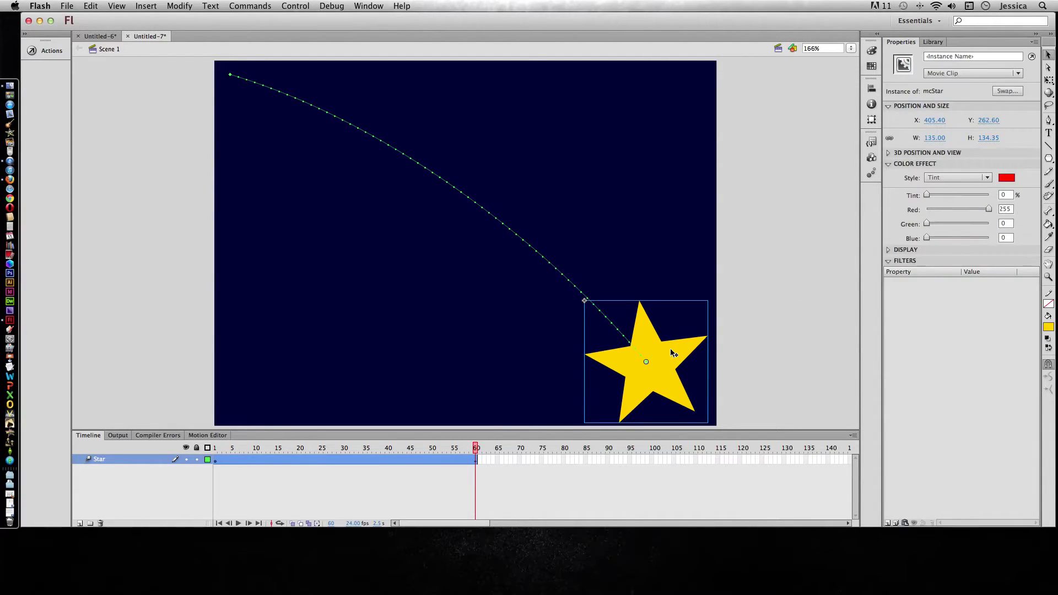
left_click(1013, 177)
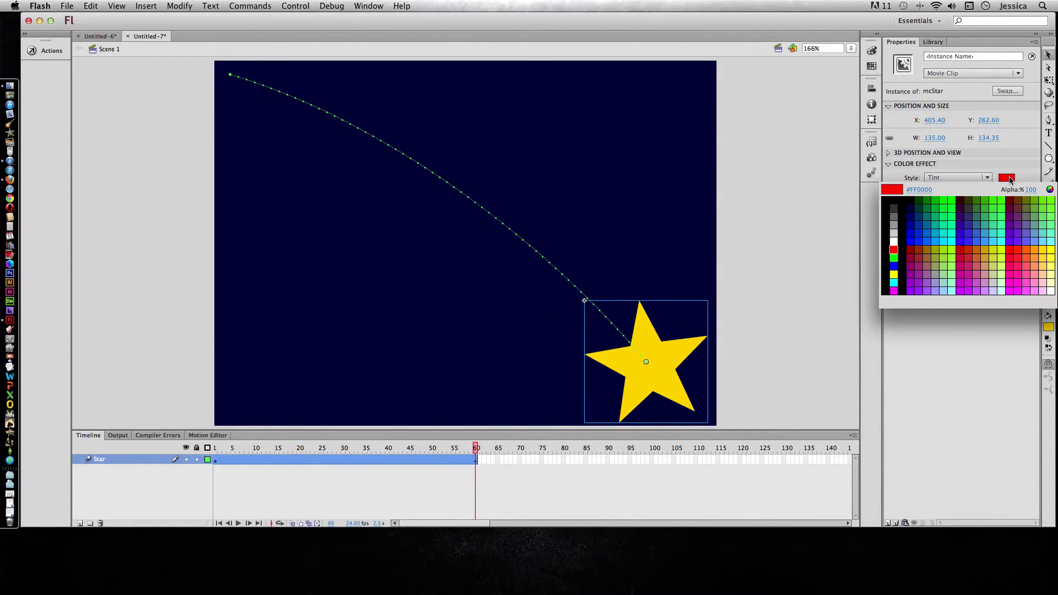
left_click(939, 234)
left_click_drag(928, 195, 980, 196)
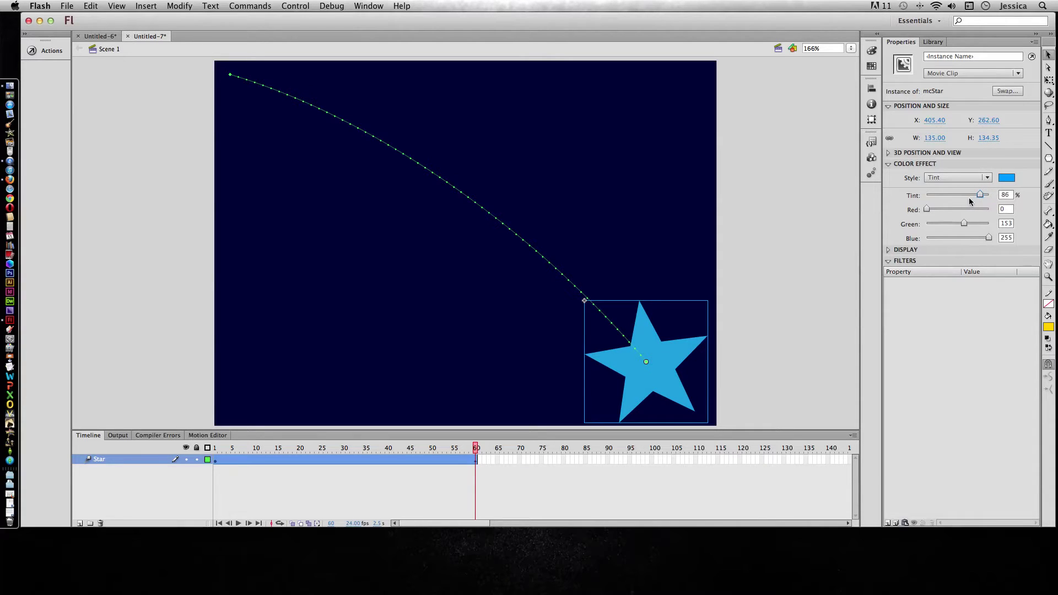
left_click_drag(476, 448, 382, 451)
Tint the star pink at 99% at frame 15
left_click_drag(483, 454, 279, 453)
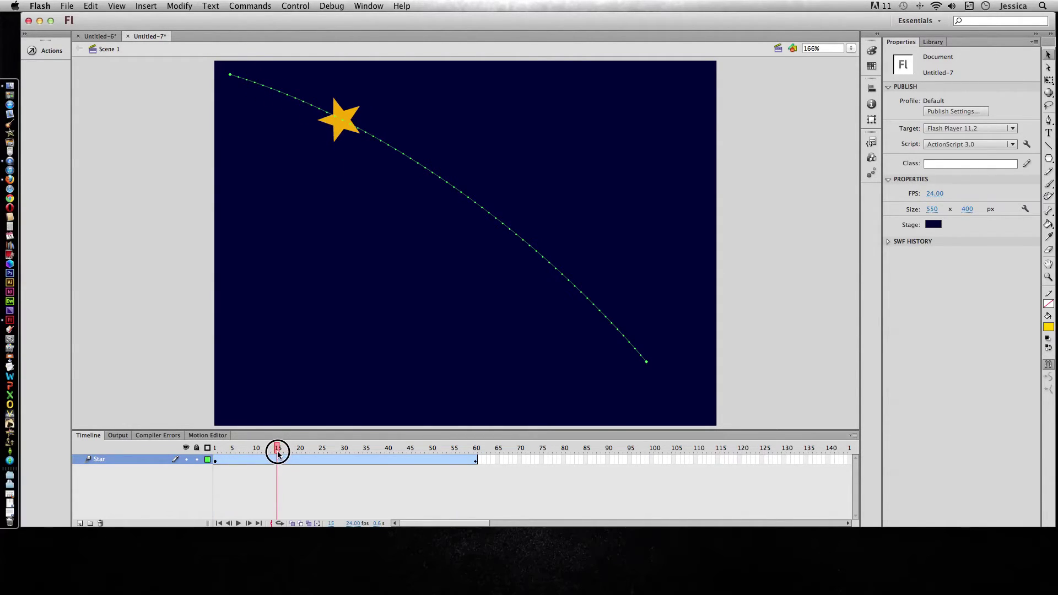
left_click(278, 456)
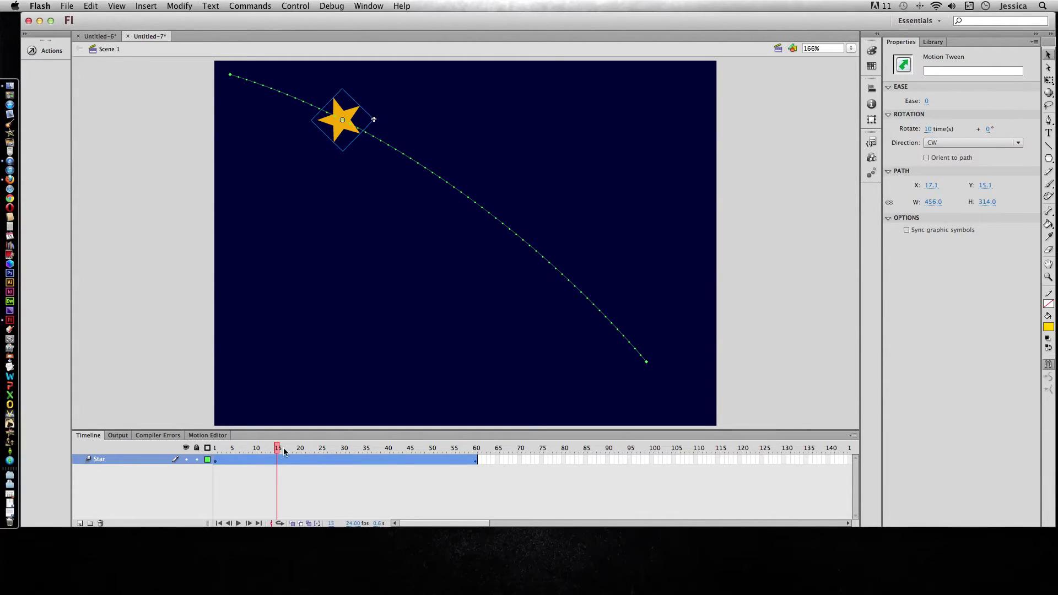
left_click(354, 117)
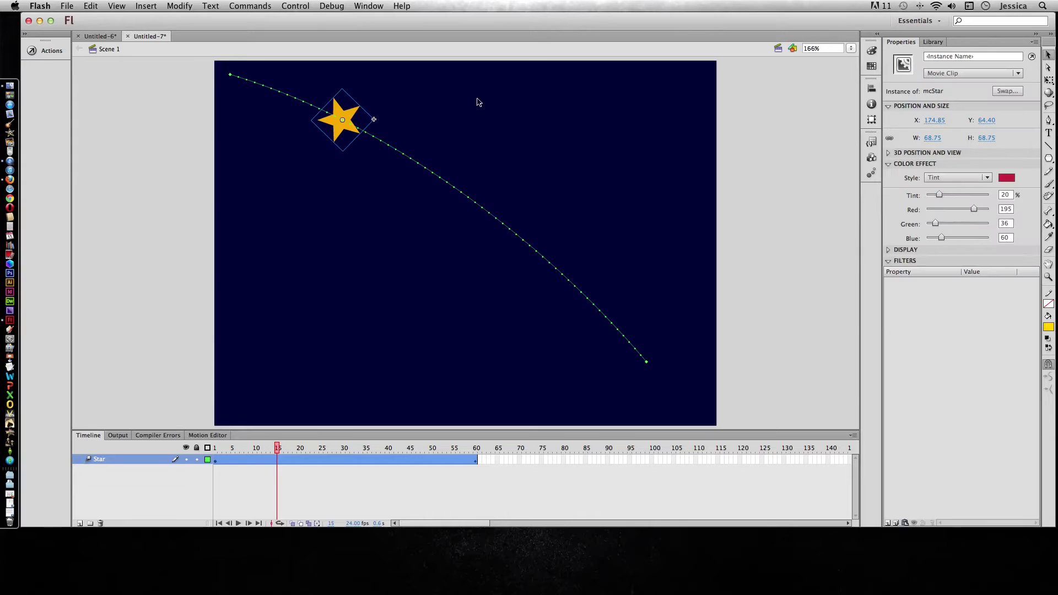
left_click(1007, 177)
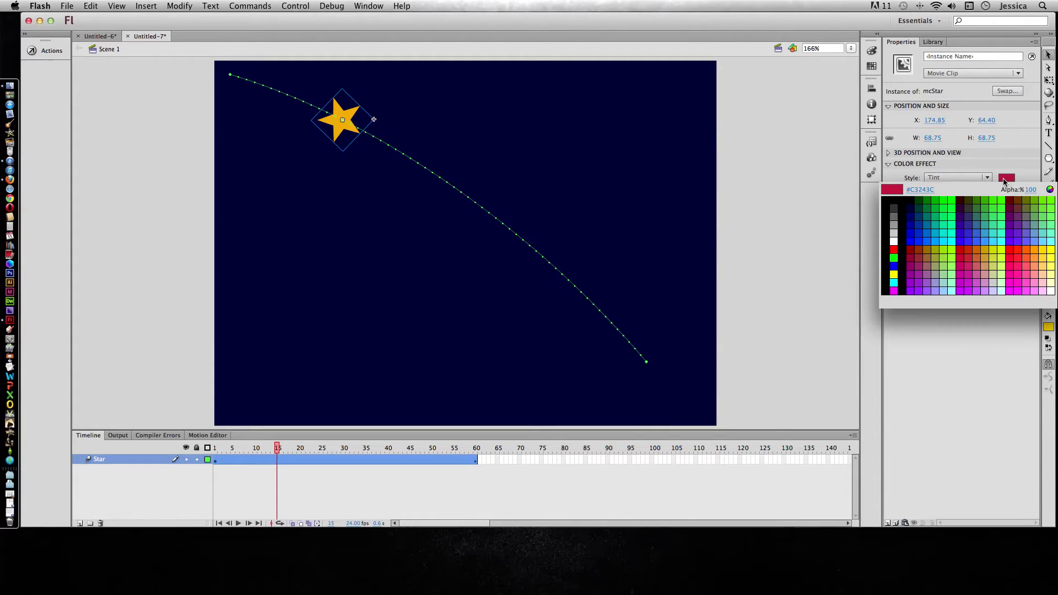
left_click(1015, 269)
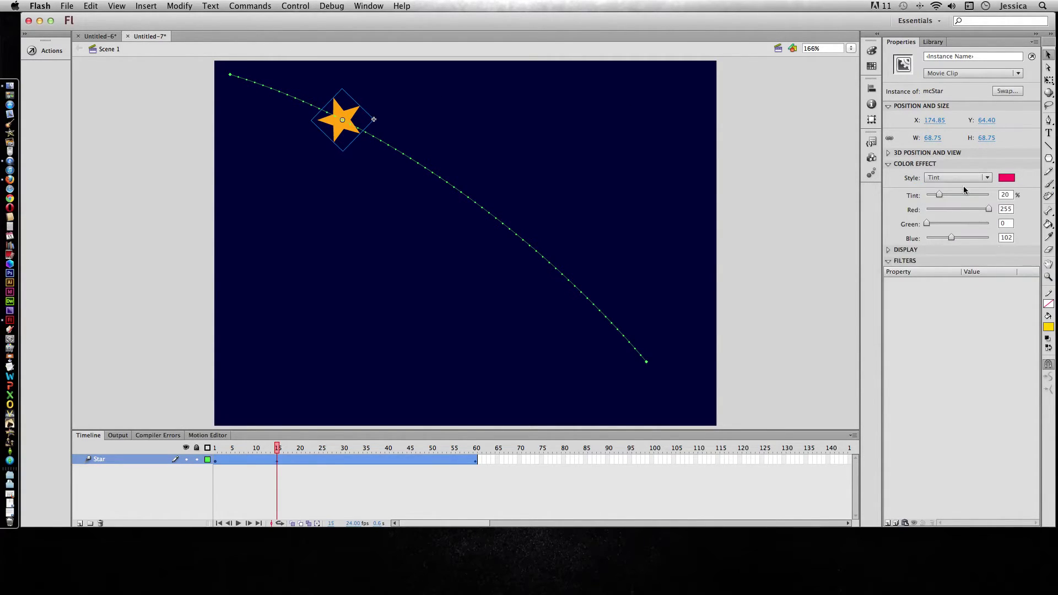
left_click_drag(940, 196, 989, 200)
Tint the star bright green at frame 30
left_click_drag(278, 451, 344, 451)
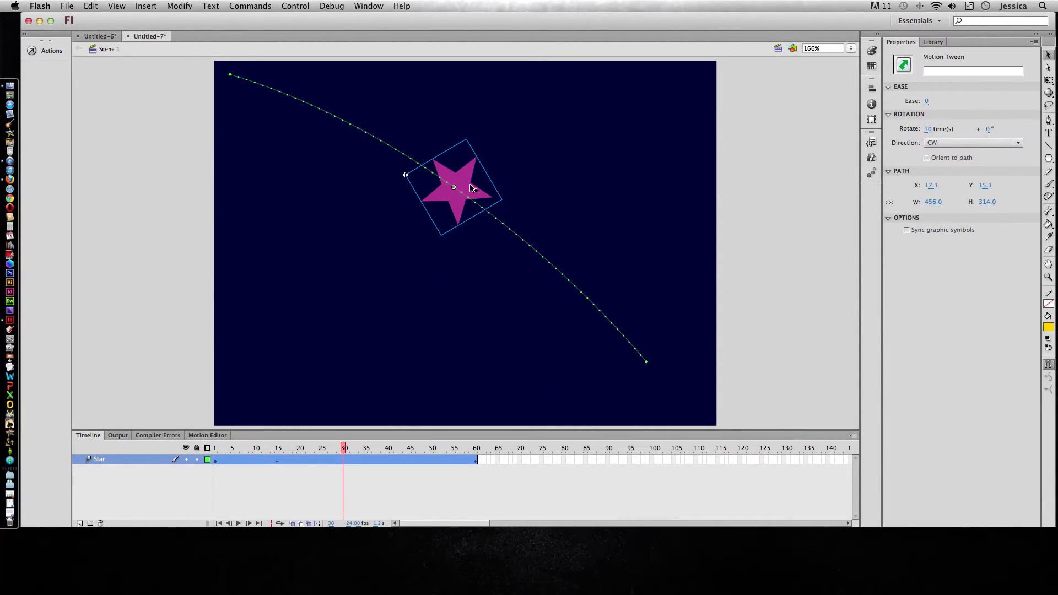
left_click(473, 188)
left_click(1006, 178)
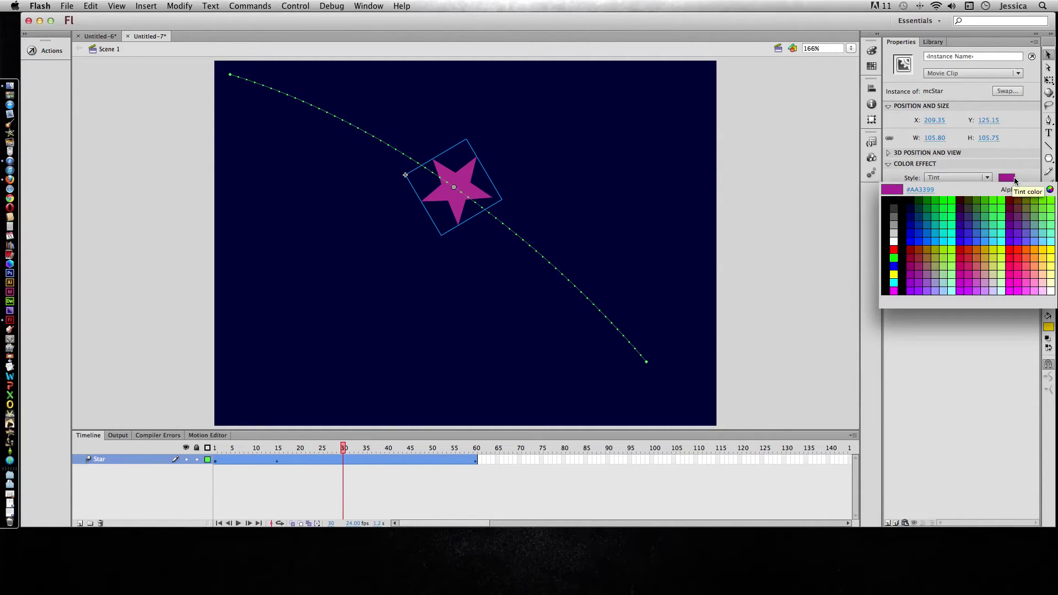
left_click(1054, 196)
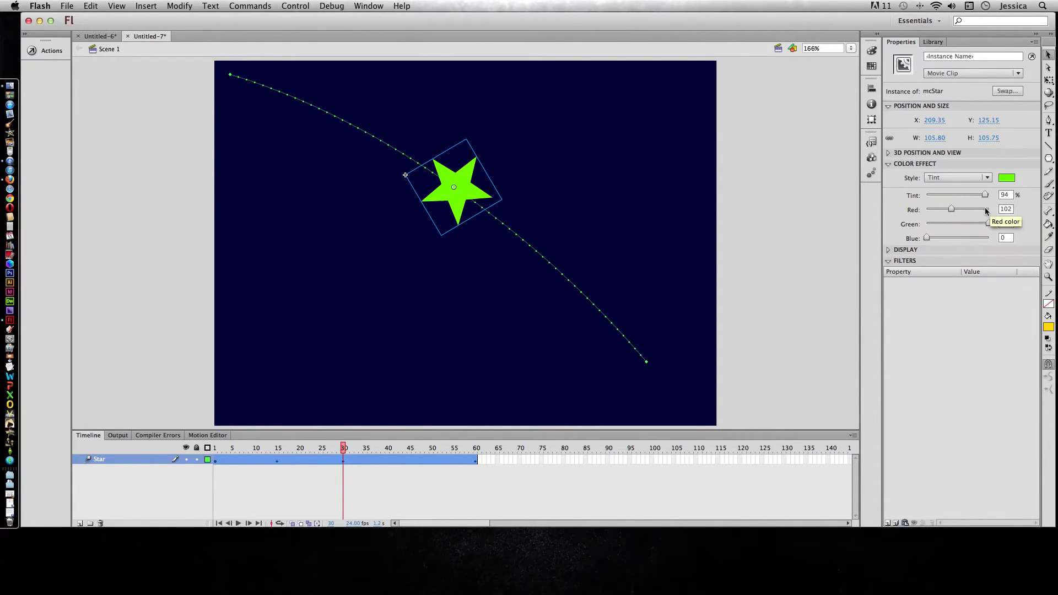
Tint the star orange (255, 102, 0) at frame 45 and preview the color changes
left_click_drag(344, 453, 410, 453)
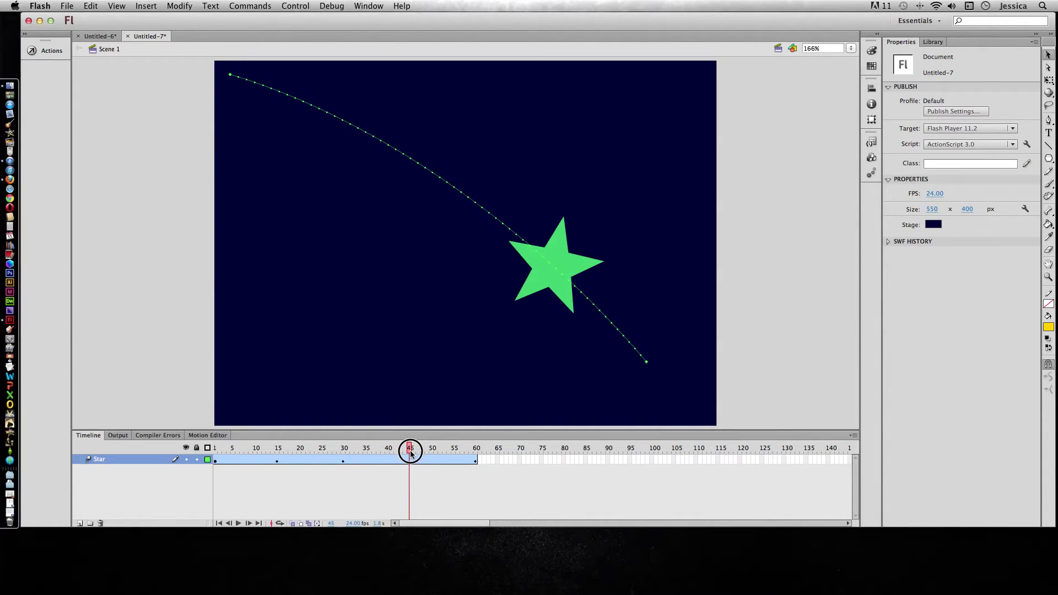
left_click(570, 292)
left_click(1004, 180)
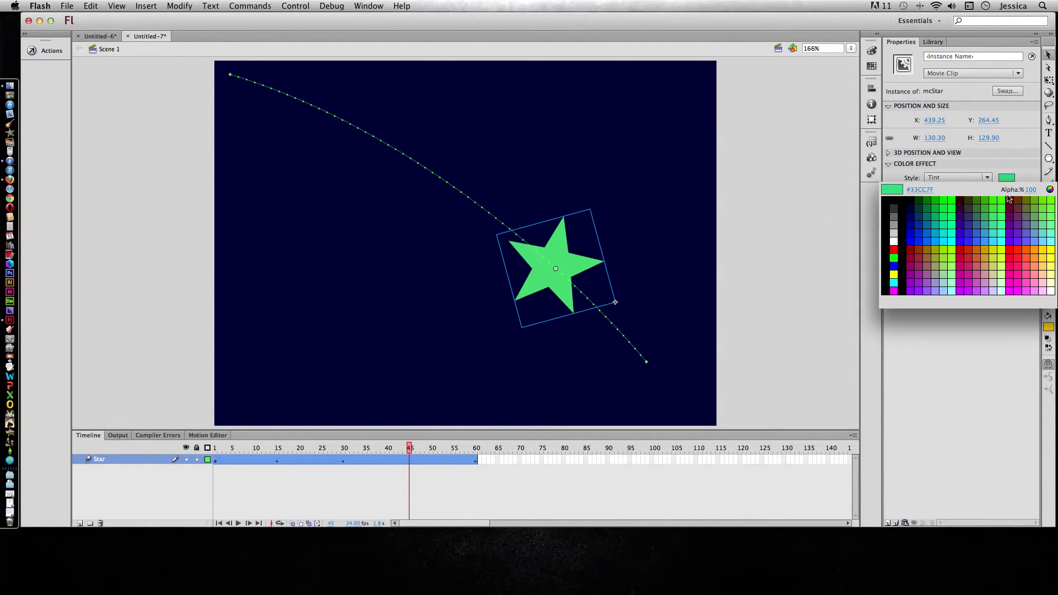
left_click(1031, 247)
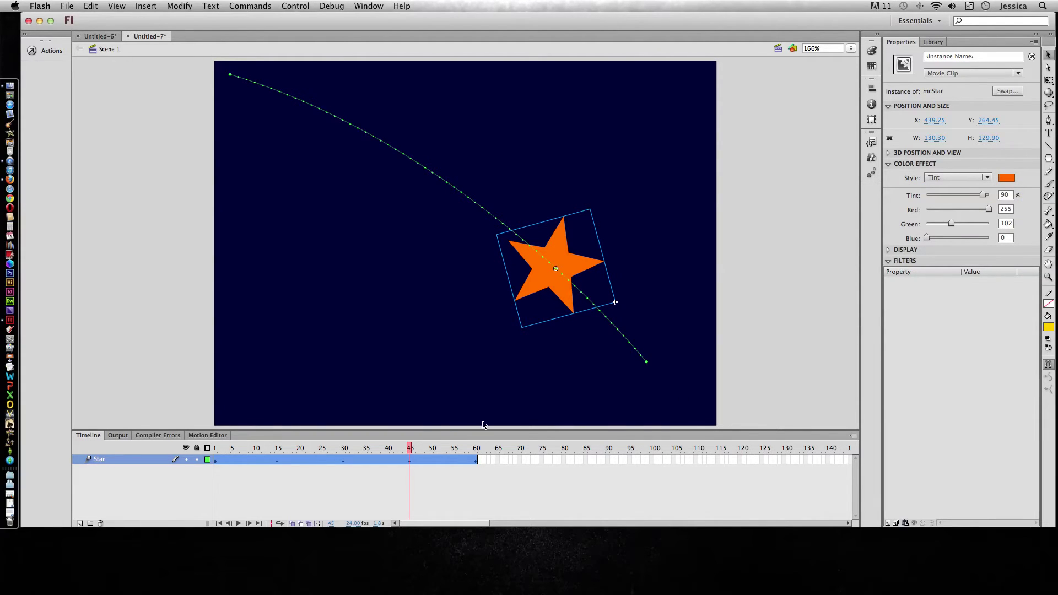
left_click_drag(411, 451, 476, 452)
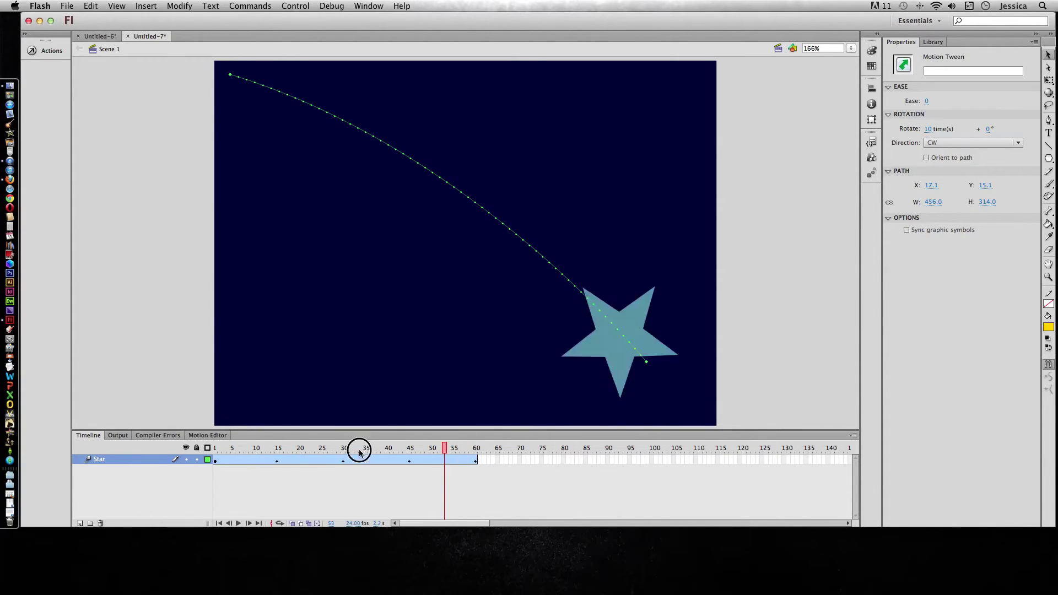
Add a white Glow filter to the star at frame 1
left_click(215, 449)
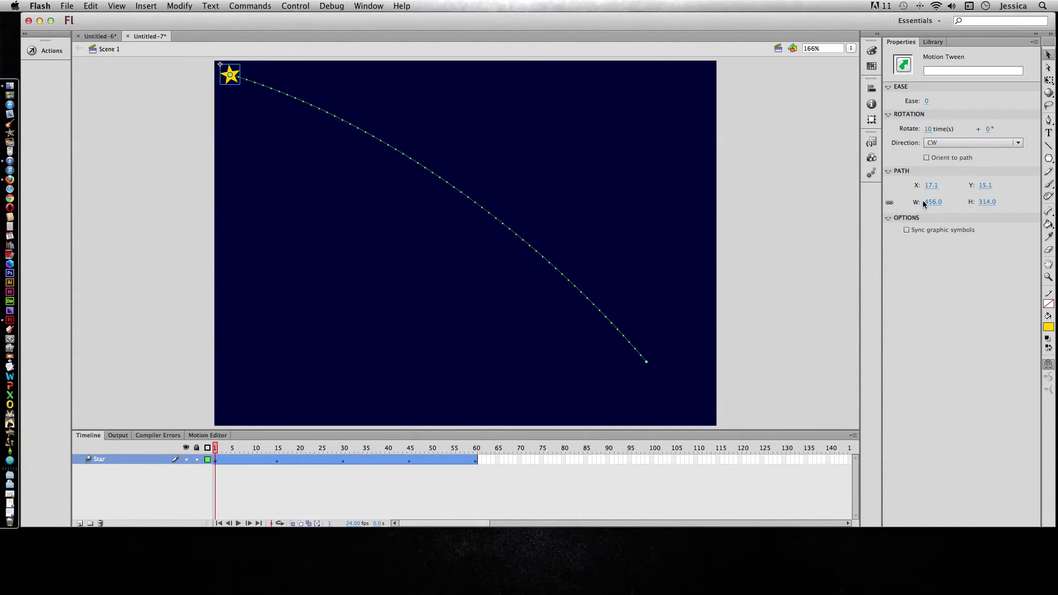
left_click(236, 75)
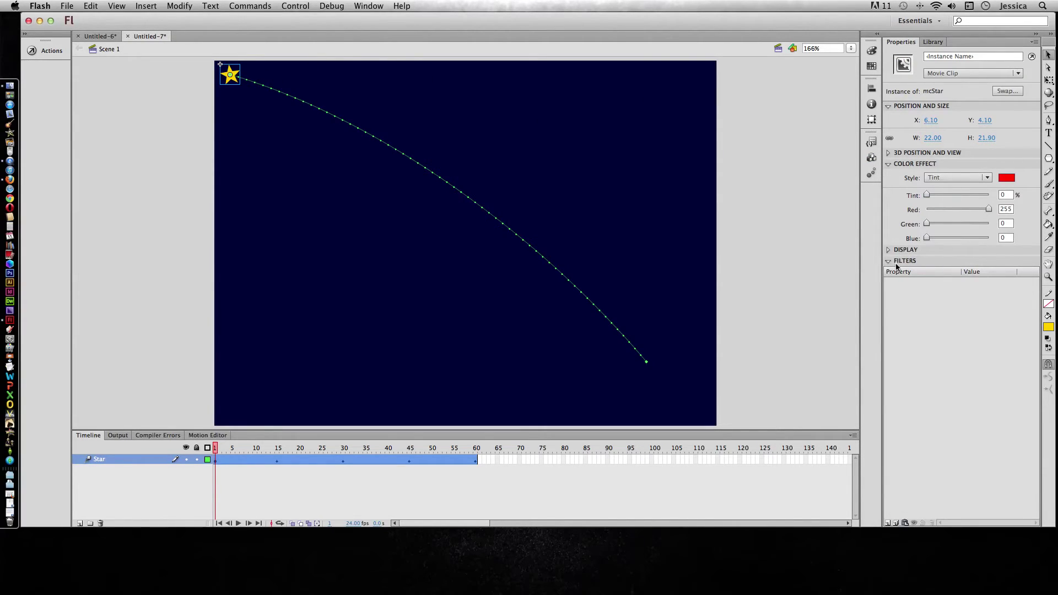
left_click(890, 523)
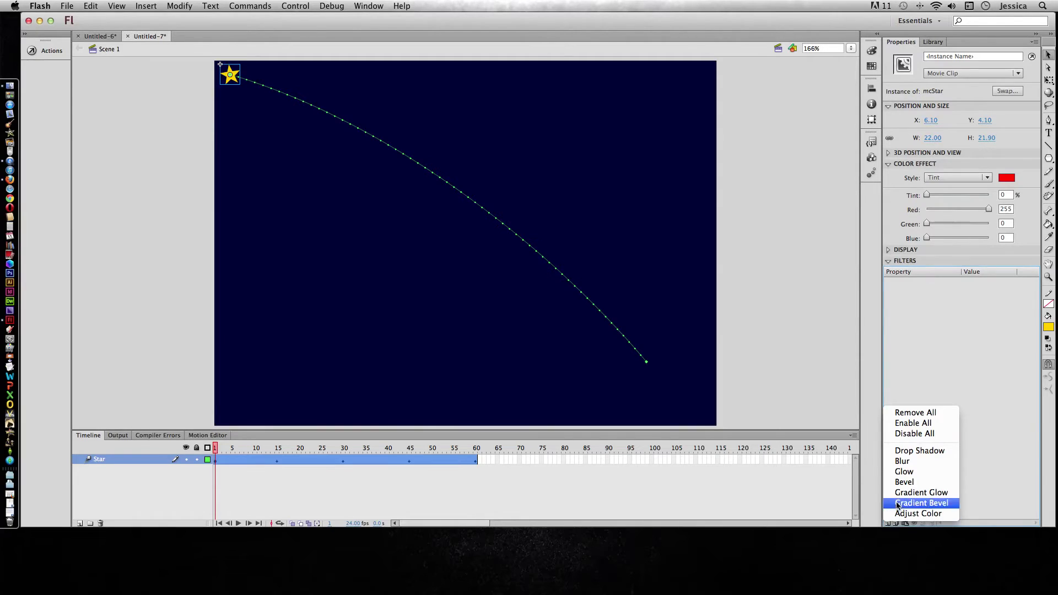
left_click(909, 473)
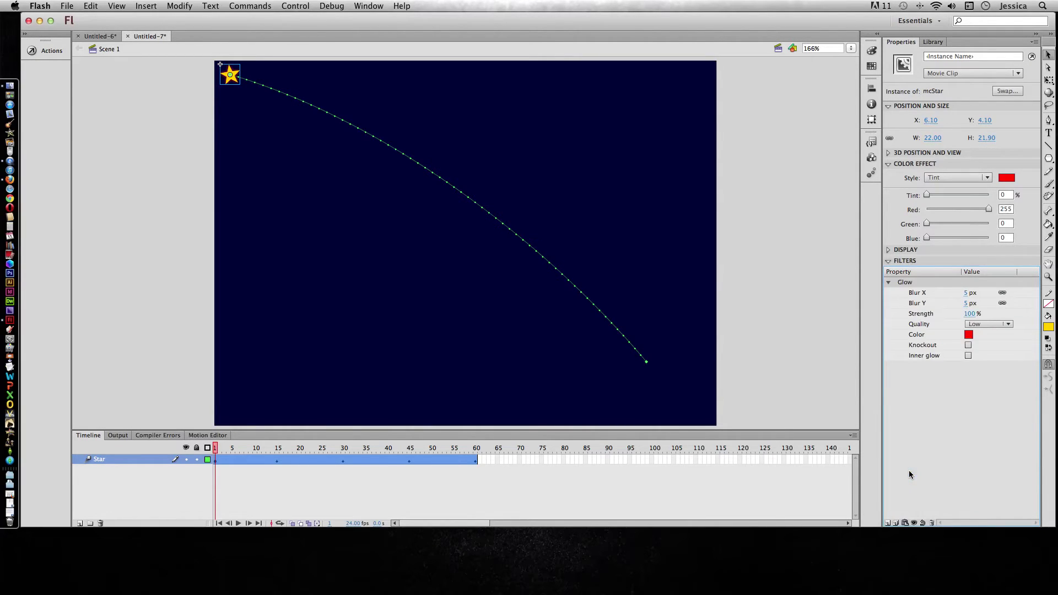
left_click(968, 335)
left_click(895, 397)
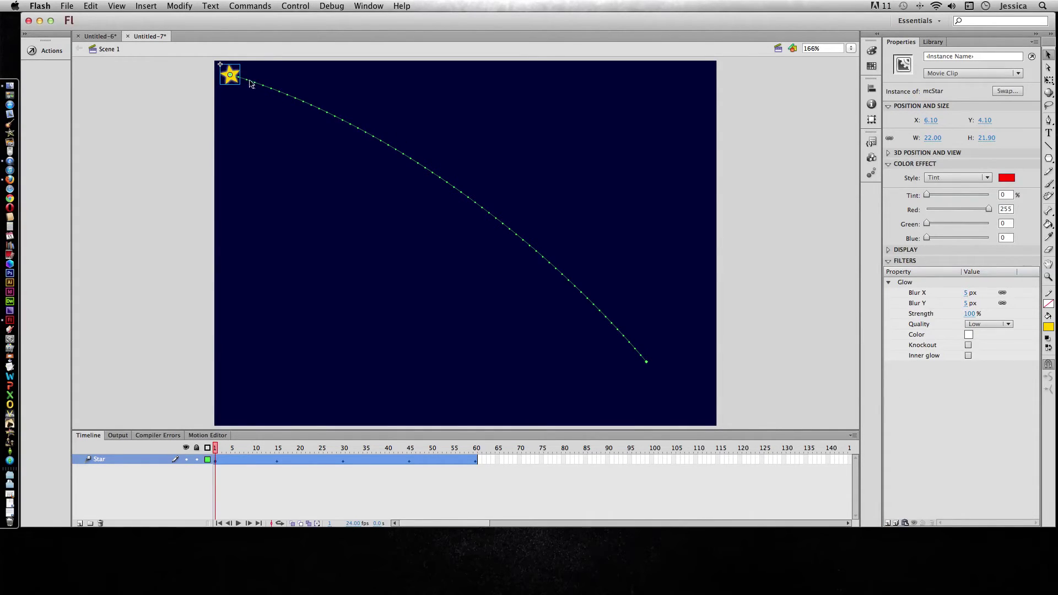
left_click_drag(215, 454, 278, 451)
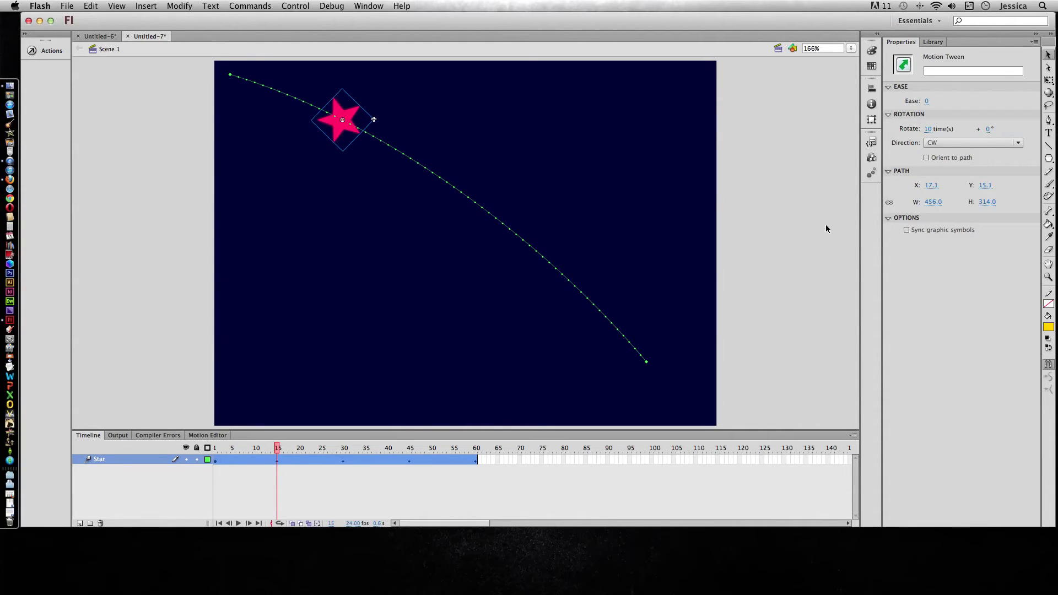
At frame 15, make the glow green with 11 px blur, High quality and 104% strength
left_click(353, 116)
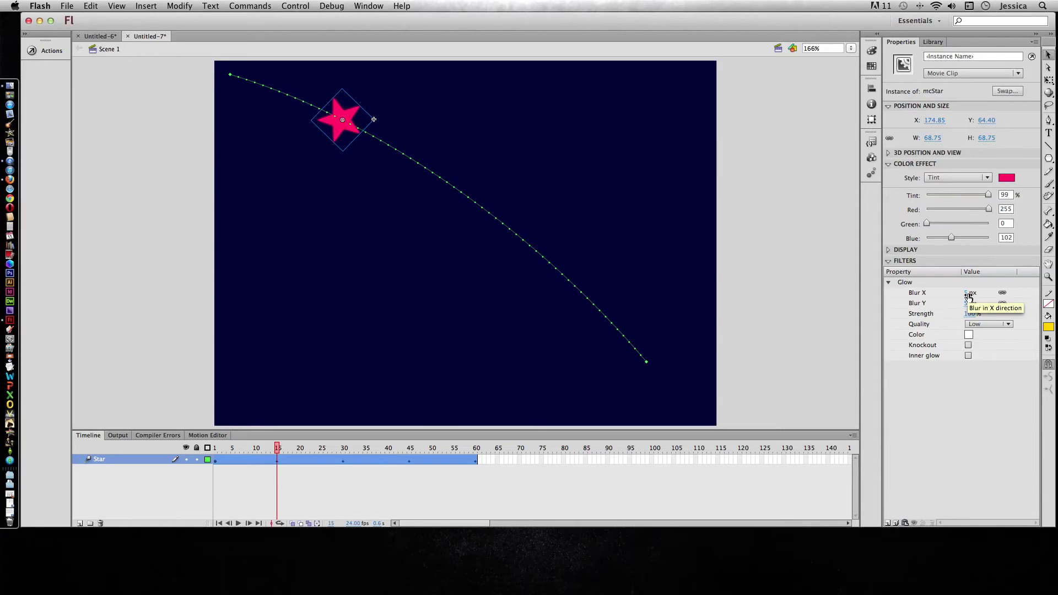
left_click_drag(971, 296, 975, 295)
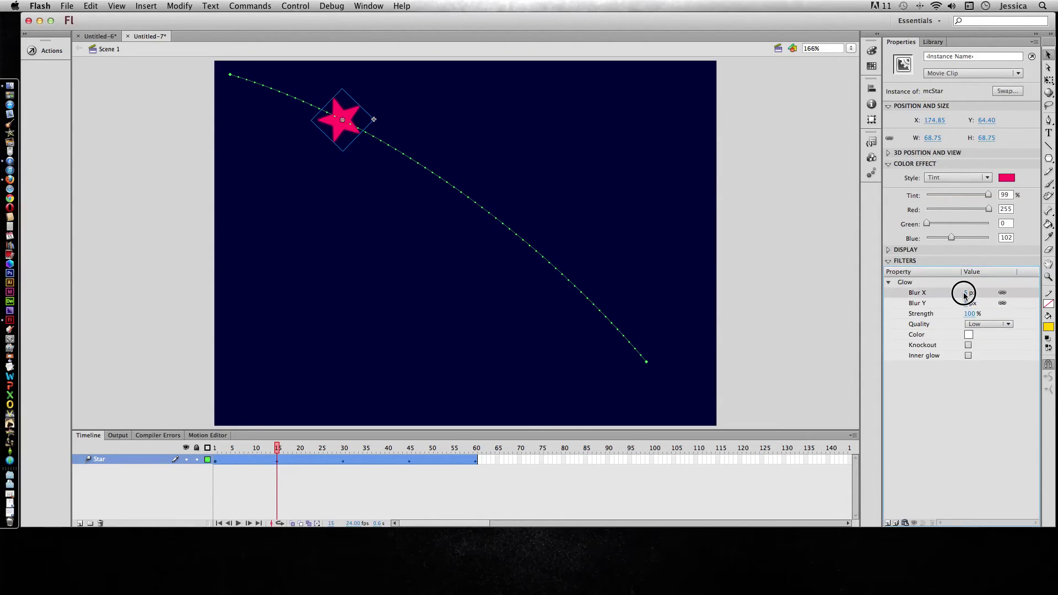
left_click(969, 293)
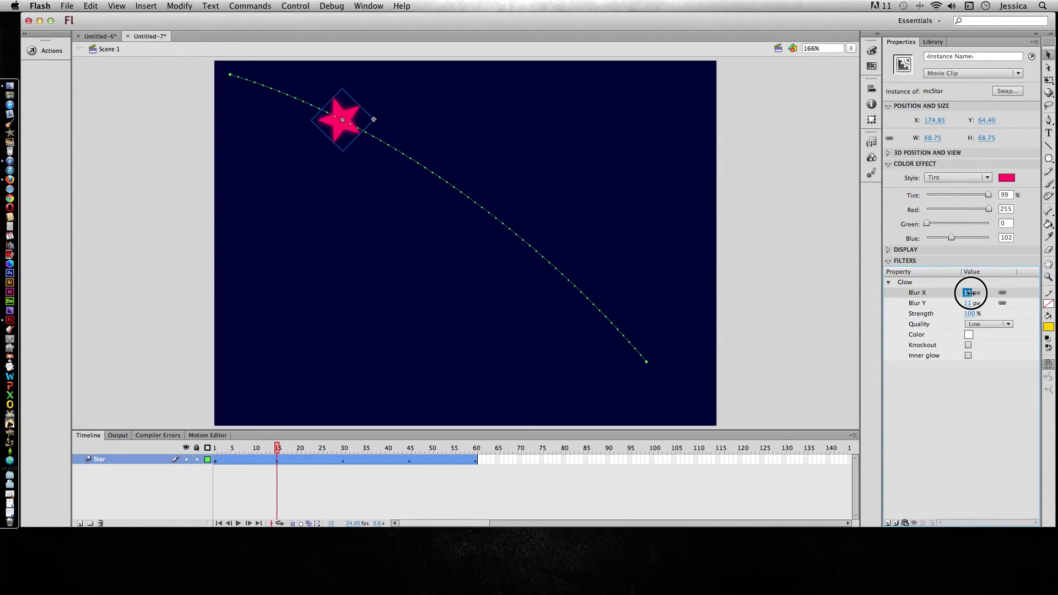
left_click(972, 337)
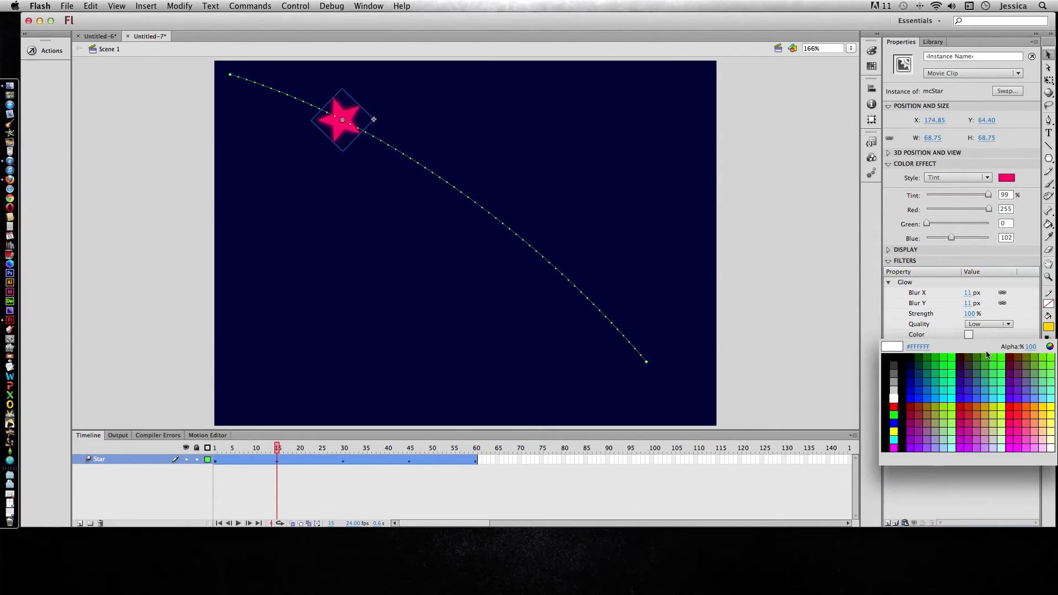
left_click(1000, 356)
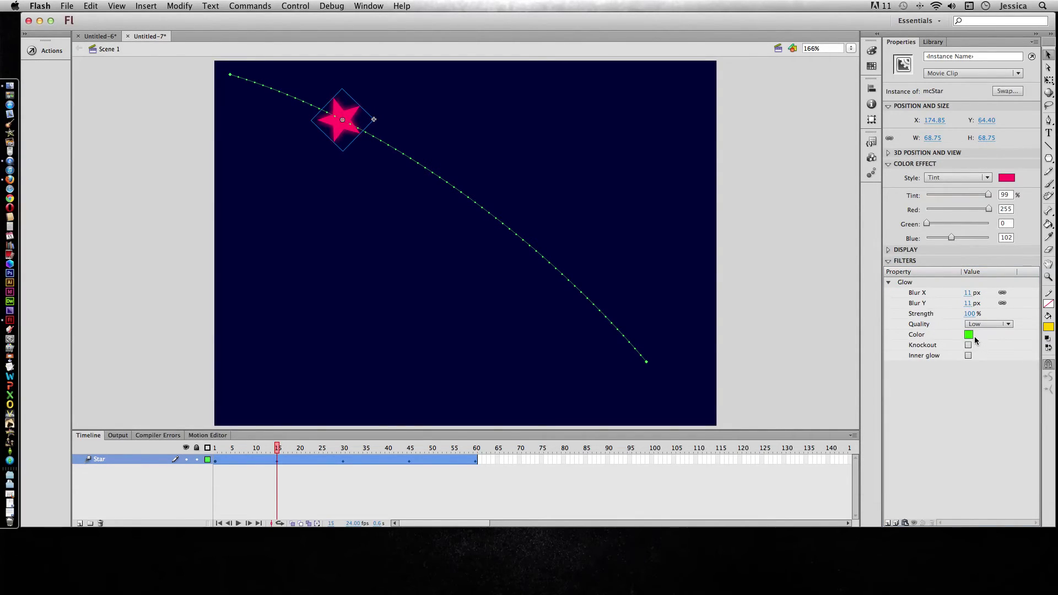
left_click(977, 324)
left_click(985, 358)
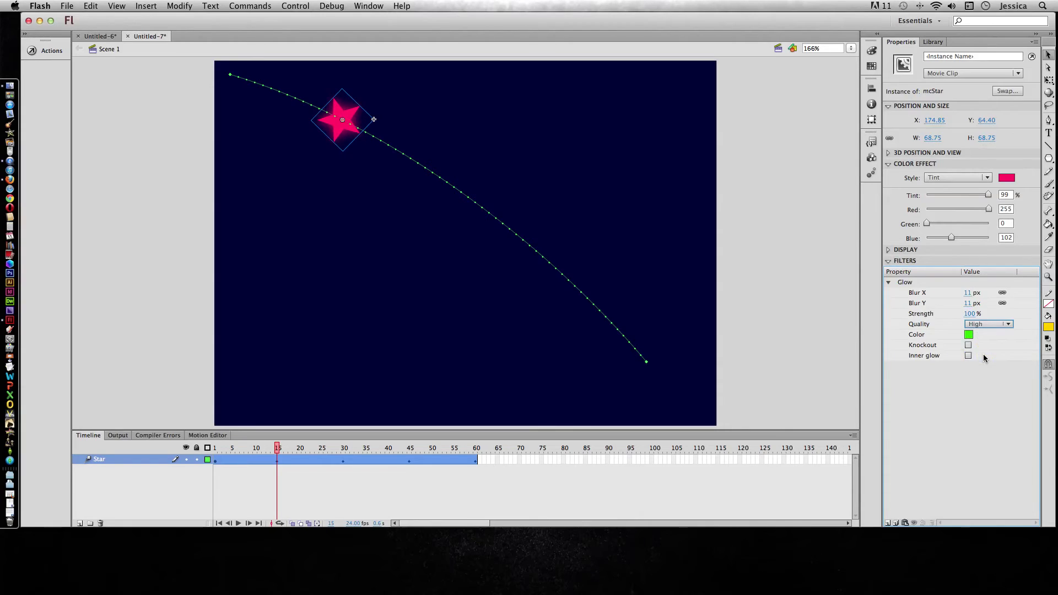
mouse_move(973, 319)
left_mouse_down()
mouse_move(989, 315)
mouse_move(921, 312)
mouse_move(974, 312)
mouse_move(941, 316)
mouse_move(962, 318)
left_mouse_up()
Set the glow strength to 0% at frame 30 and 91% at frame 45
left_click_drag(278, 447, 343, 453)
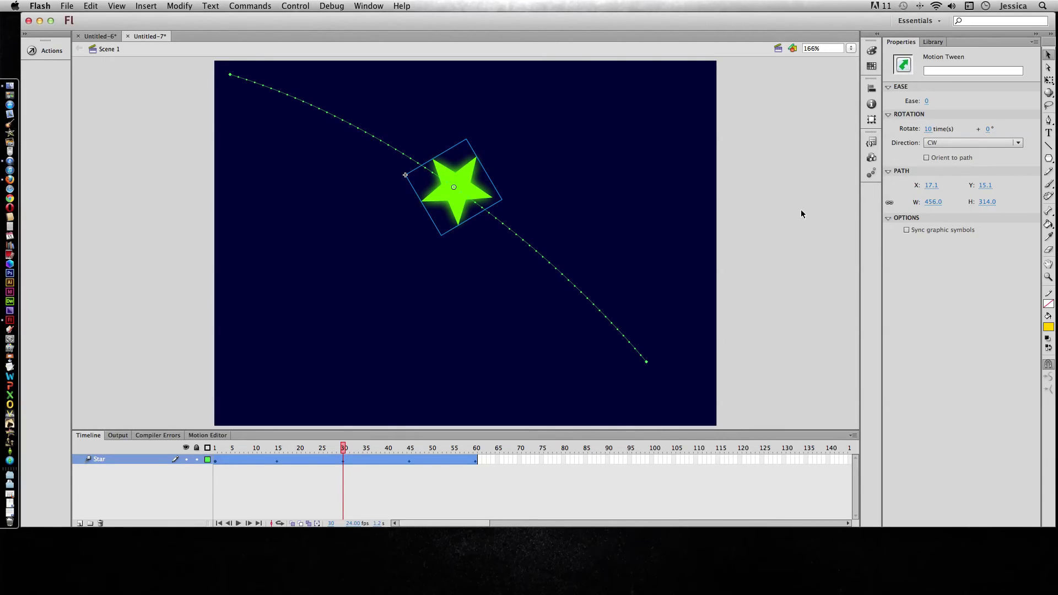
left_click(481, 200)
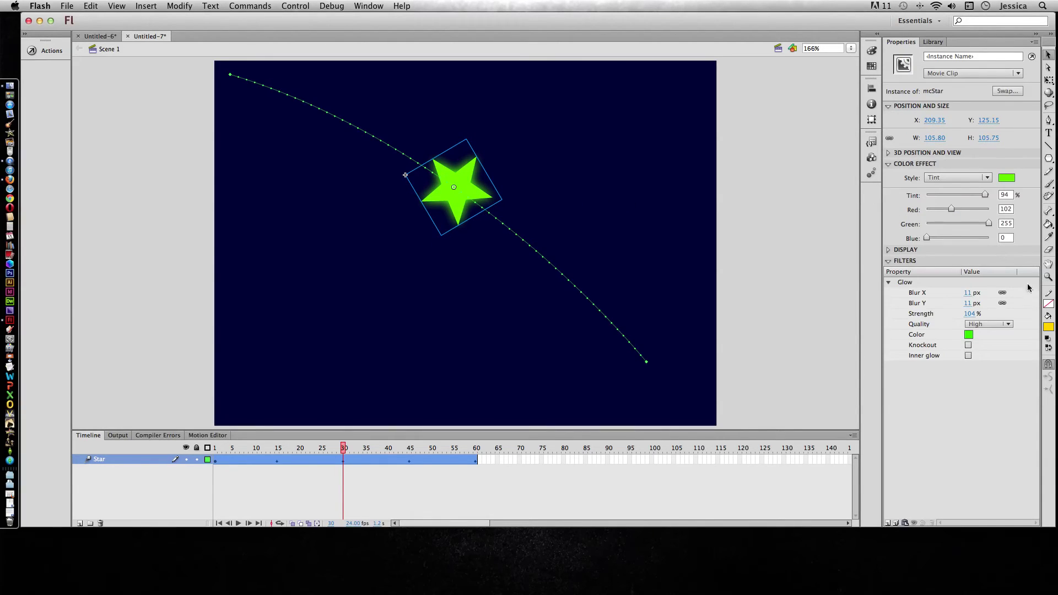
left_click_drag(973, 317, 884, 320)
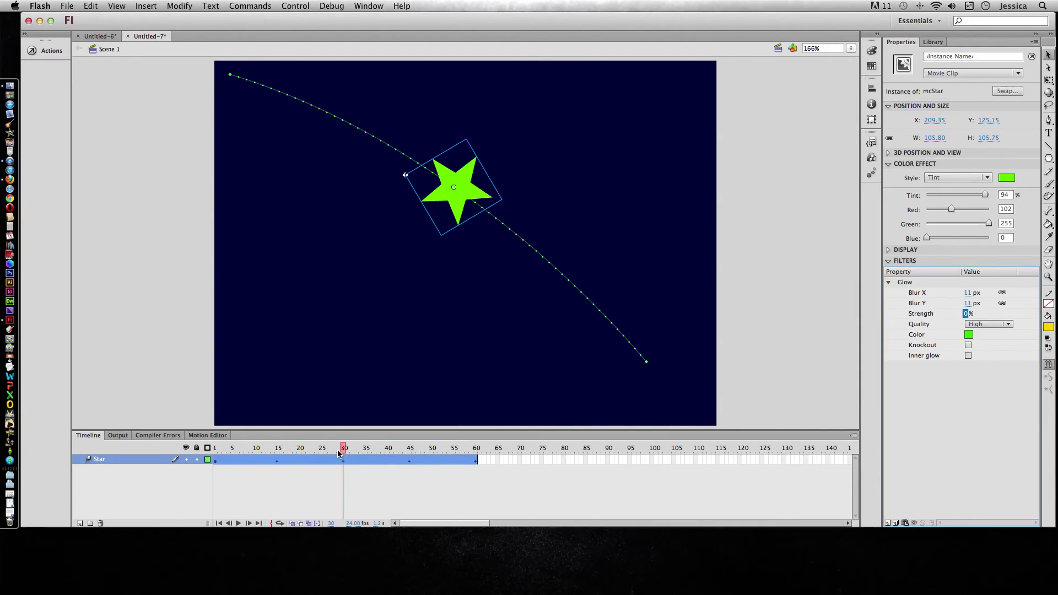
left_click_drag(343, 453, 410, 447)
left_click(551, 264)
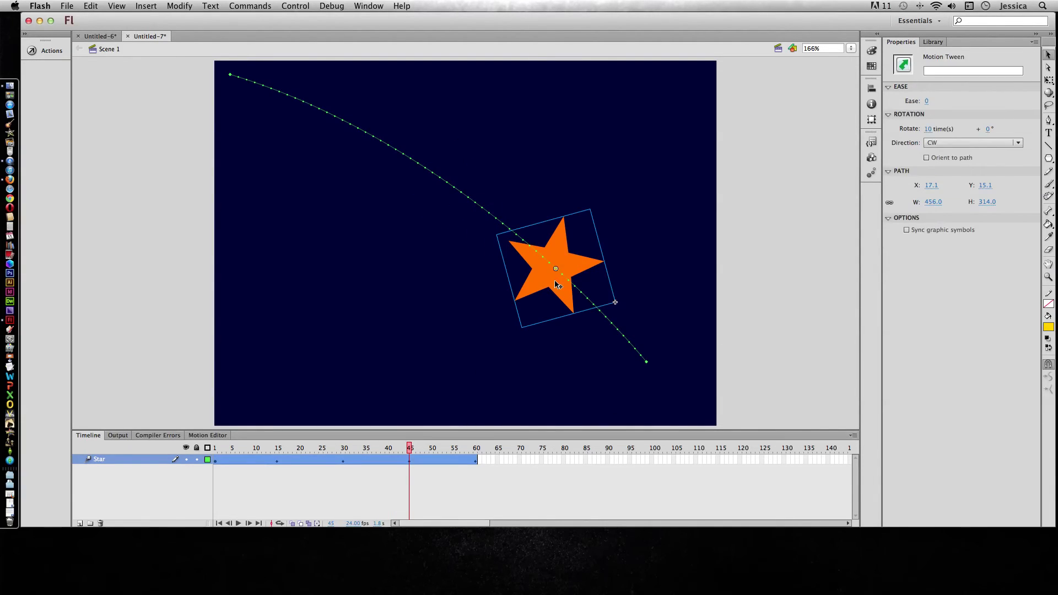
left_click_drag(974, 315, 1035, 315)
Lower the glow strength to 28% at frame 59 and preview from the start
left_click_drag(410, 452, 472, 448)
left_click(612, 399)
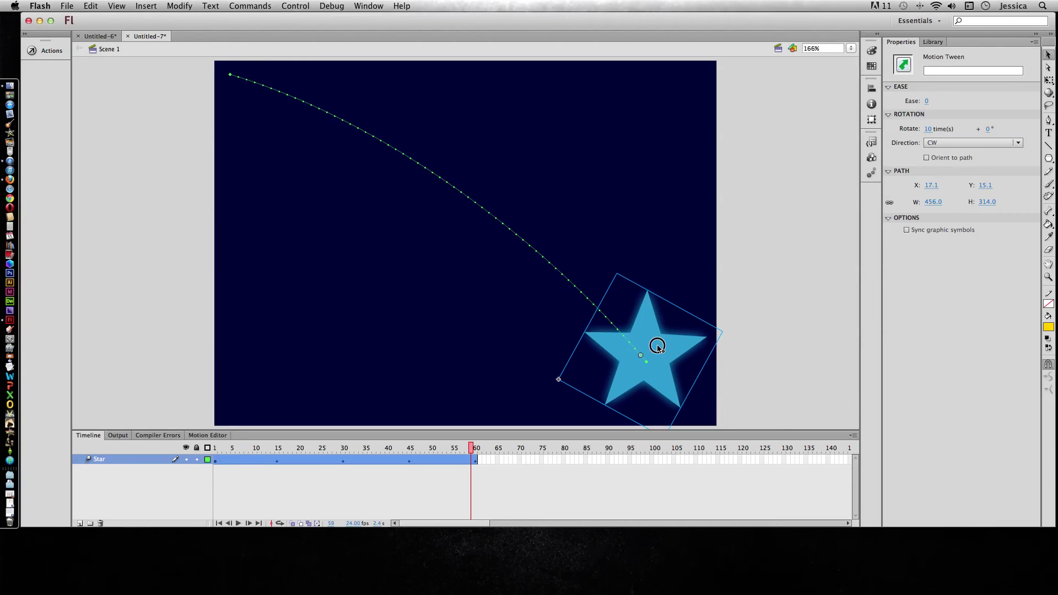
left_click(657, 346)
left_click_drag(970, 317, 931, 320)
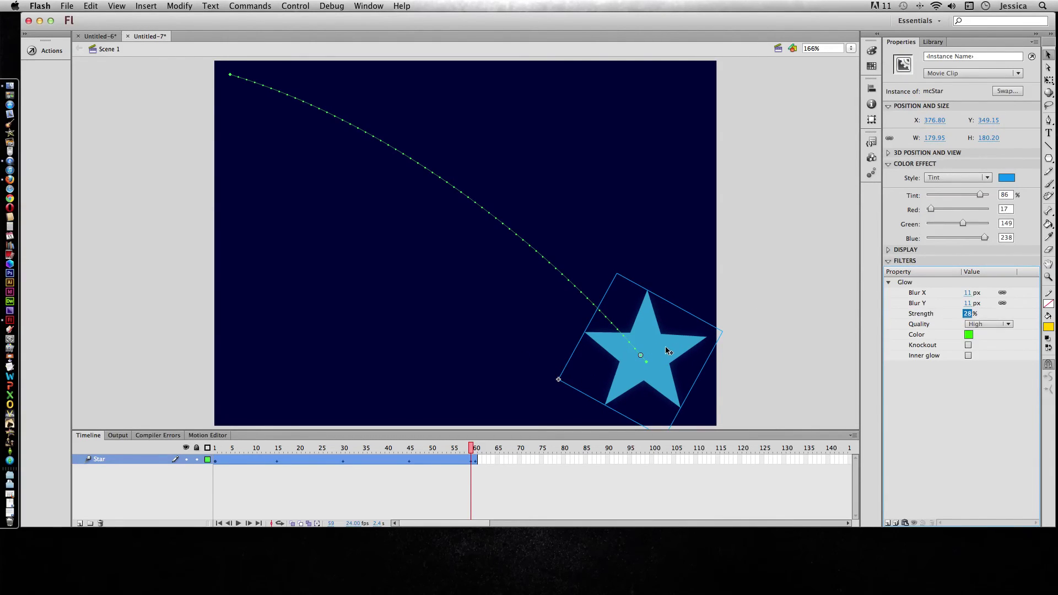
left_click(214, 458)
left_click_drag(215, 449, 477, 466)
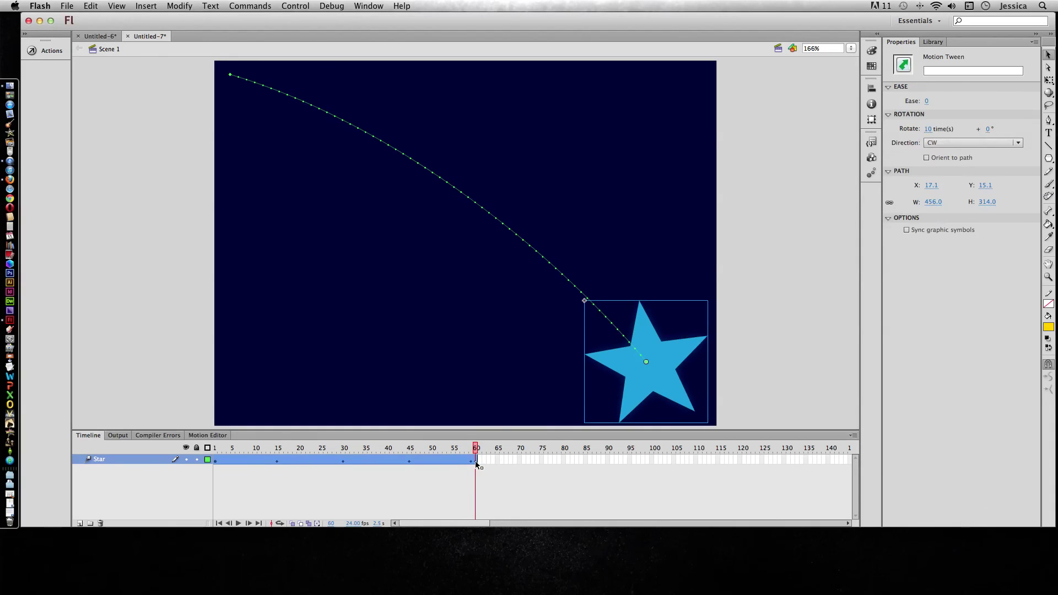
Test-play the movie as Untitled-7.swf with Cmd+Return
key("super+Return")
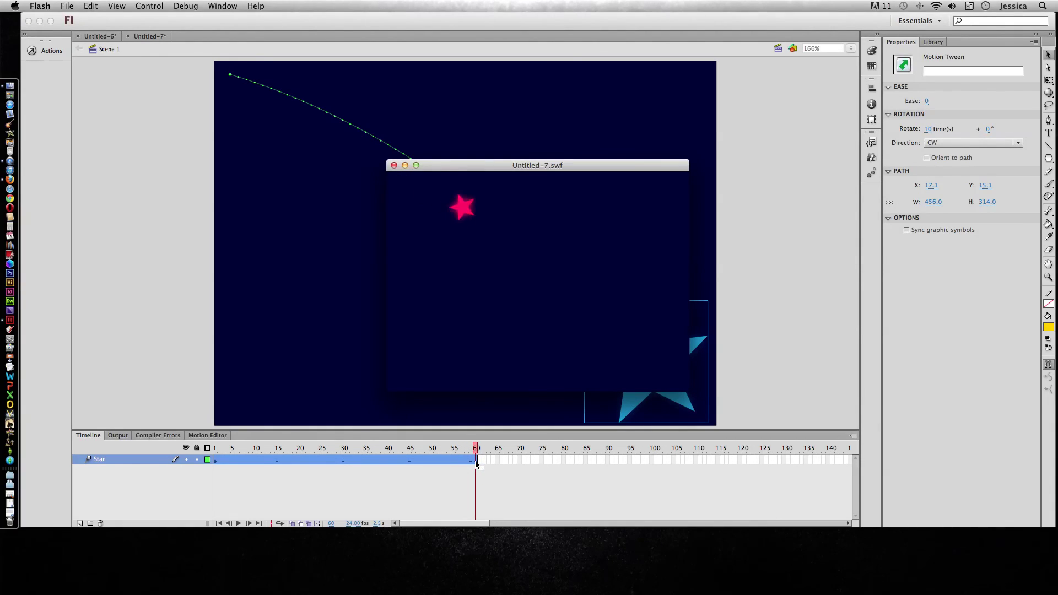